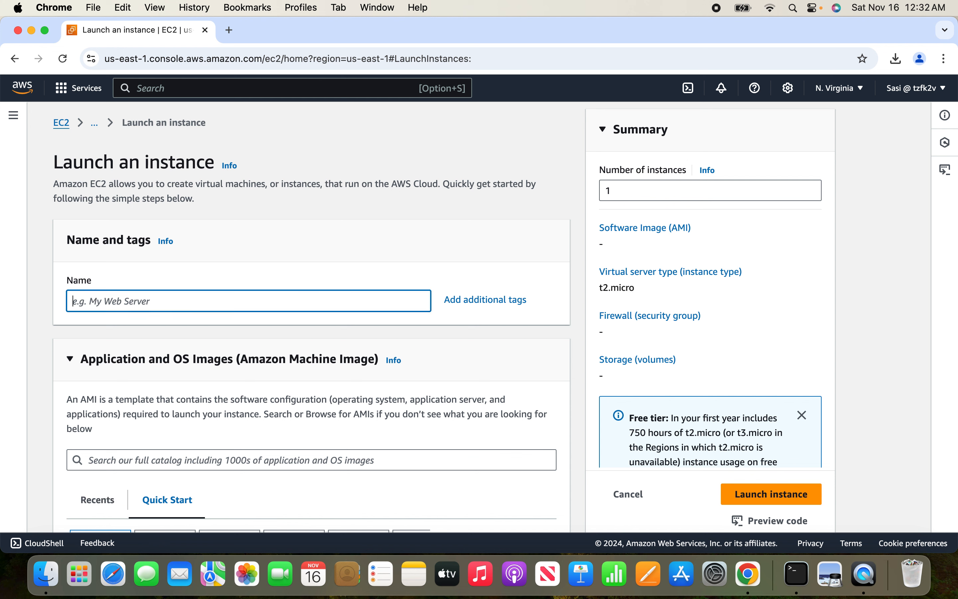
Name the new EC2 instance my-webserver.
text(my)
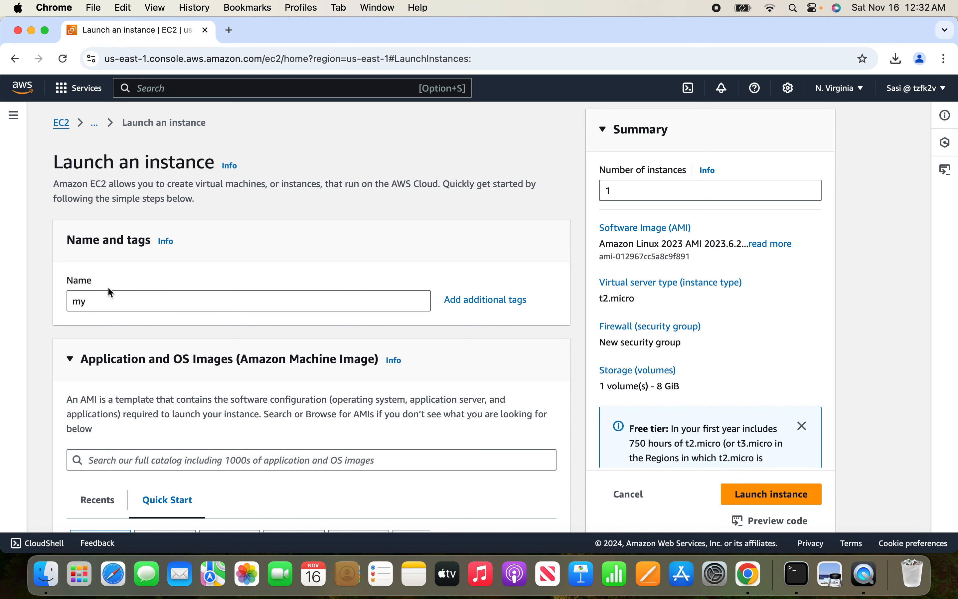
click(115, 309)
text(-)
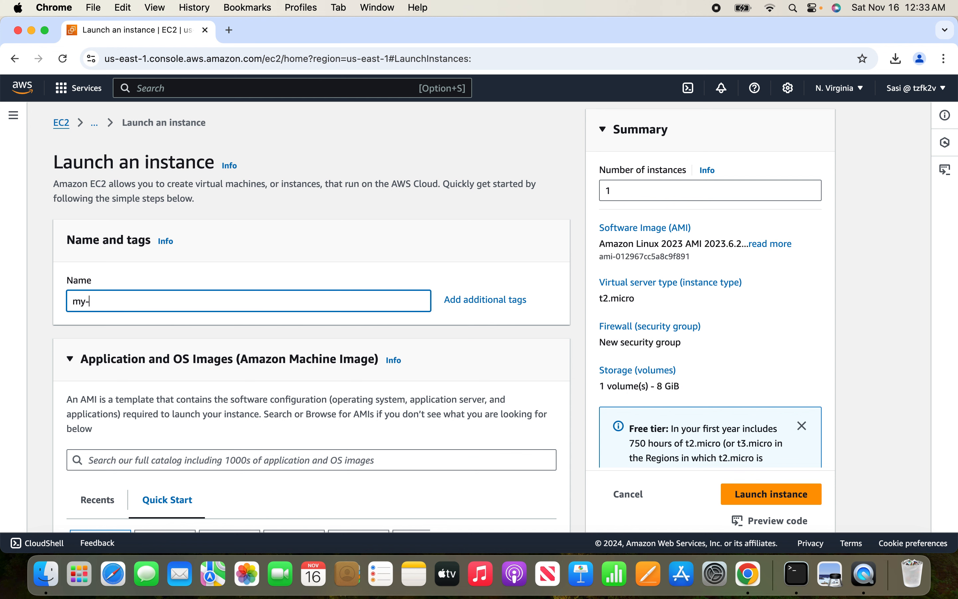
text(webserver)
click(39, 354)
Select the existing key pair my-t3 for logging in to the instance.
scroll(39, 354, down, 5)
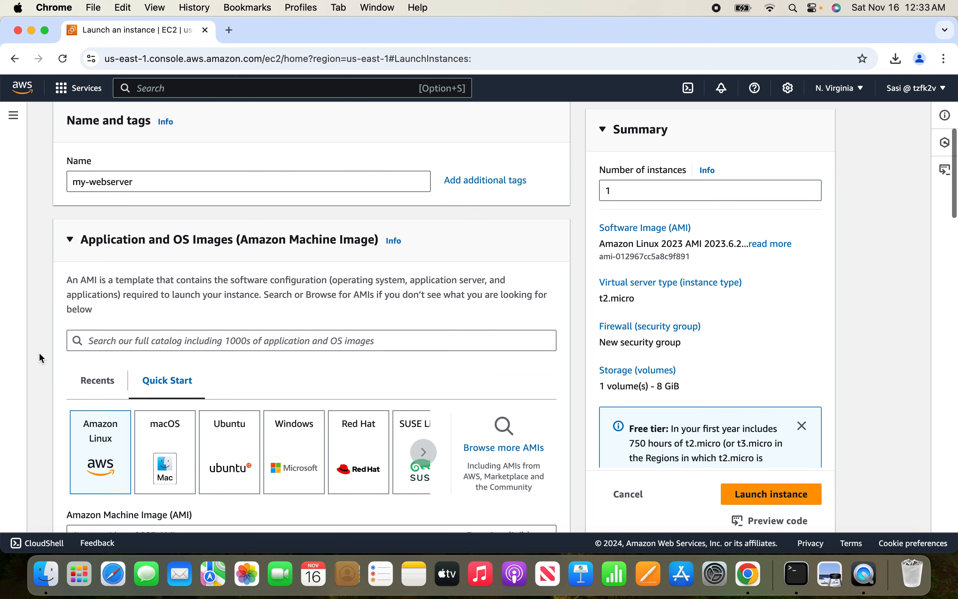
scroll(39, 352, down, 2)
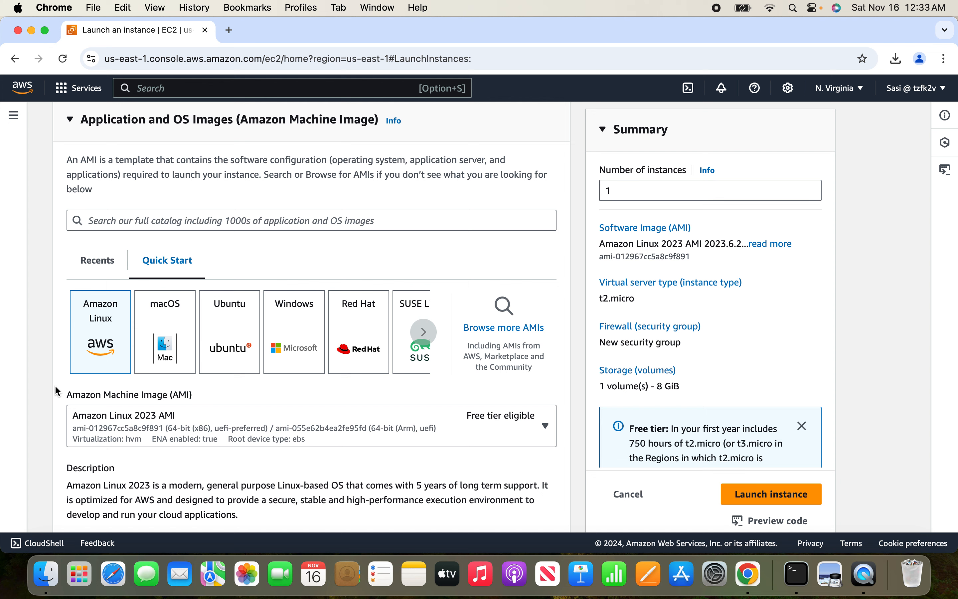
scroll(55, 387, down, 5)
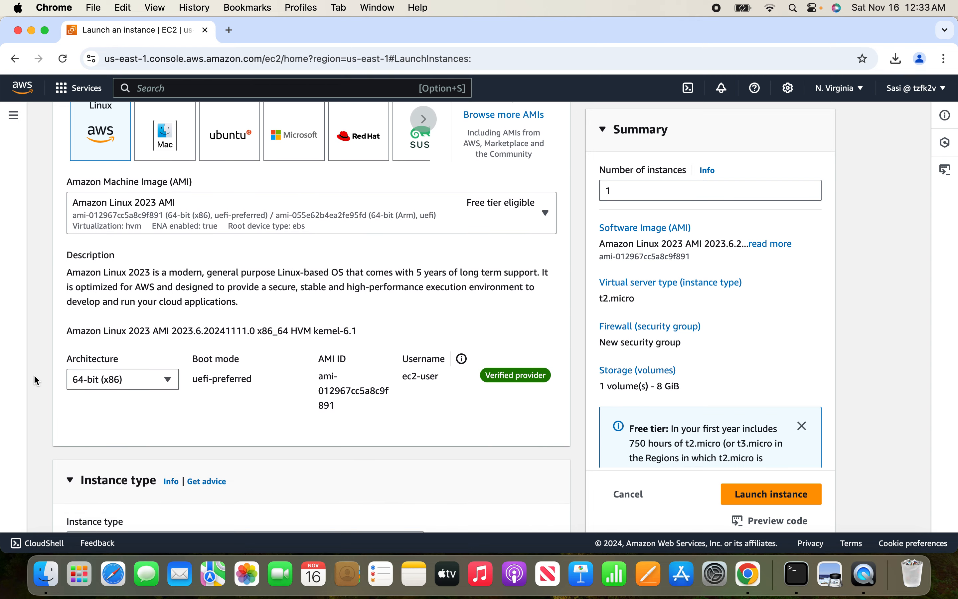
scroll(36, 379, down, 4)
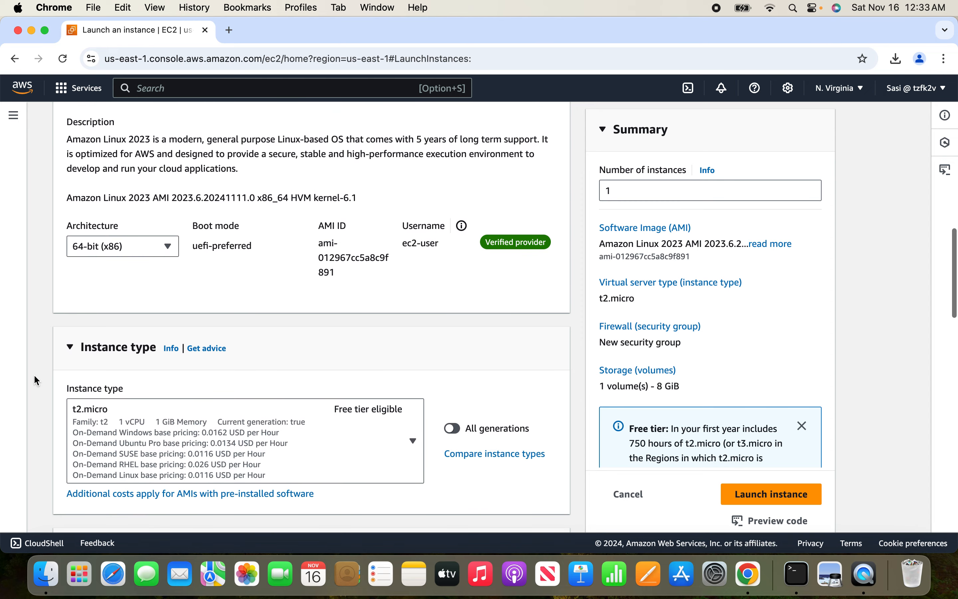
scroll(34, 379, down, 2)
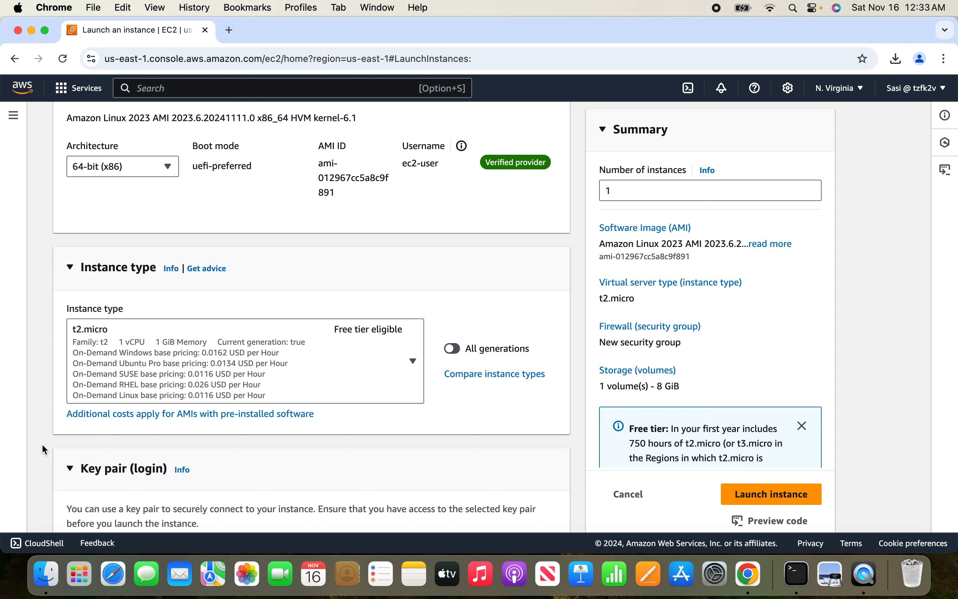
scroll(42, 445, down, 4)
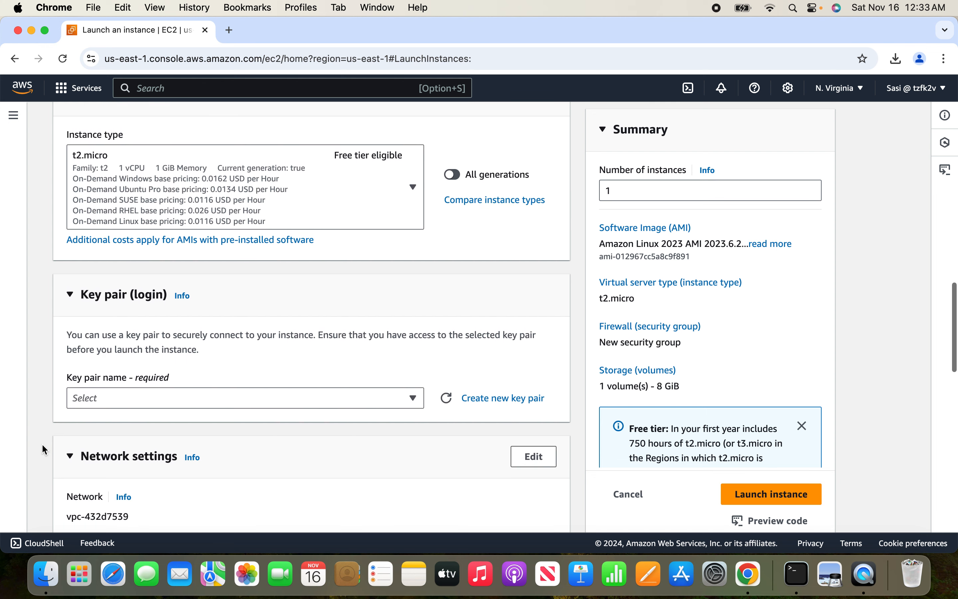
scroll(42, 443, down, 3)
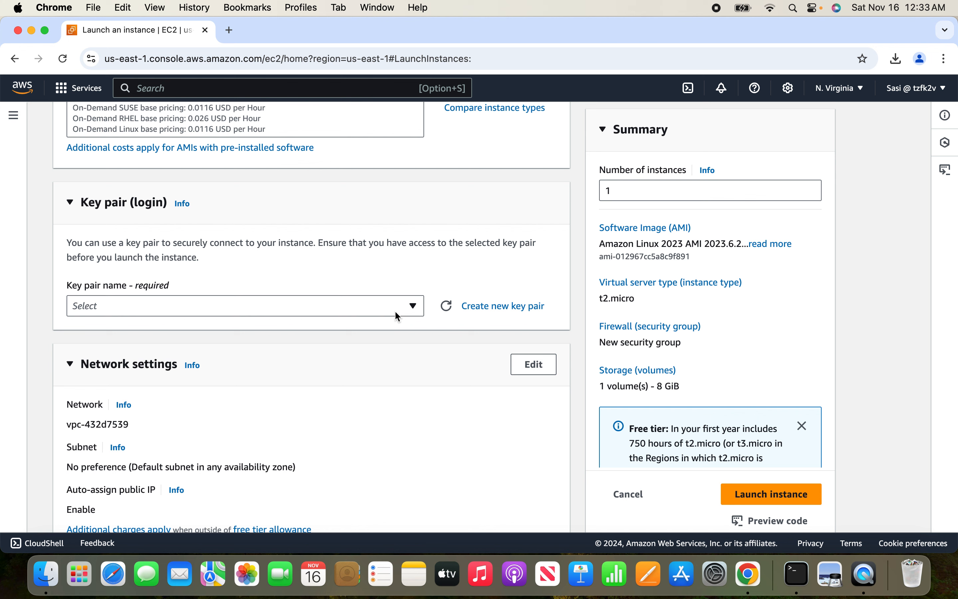
click(411, 309)
key(Down)
key(Down)
key(Down)
key(Down)
key(Down)
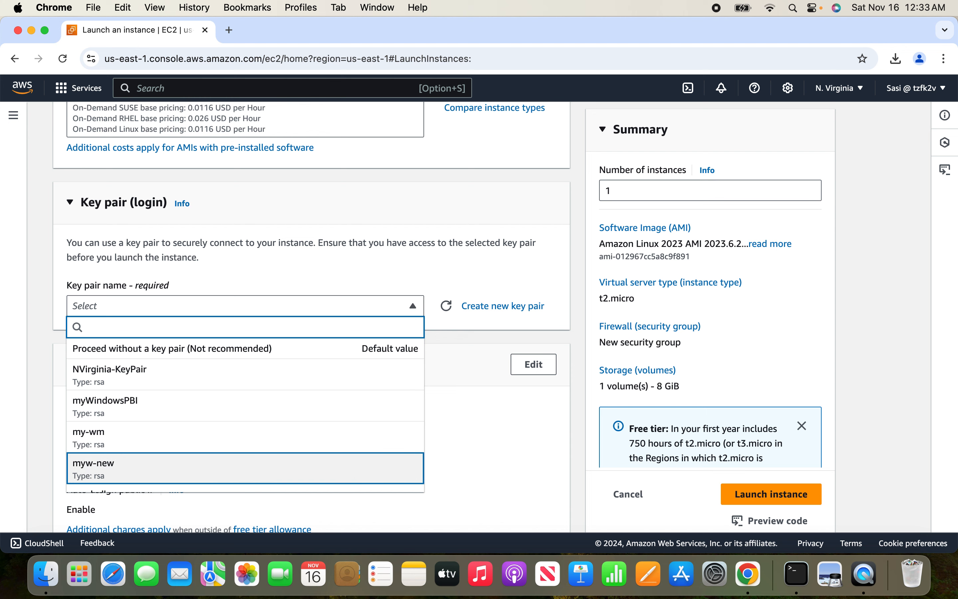
key(Down)
key(Down)
key(Down)
key(Down)
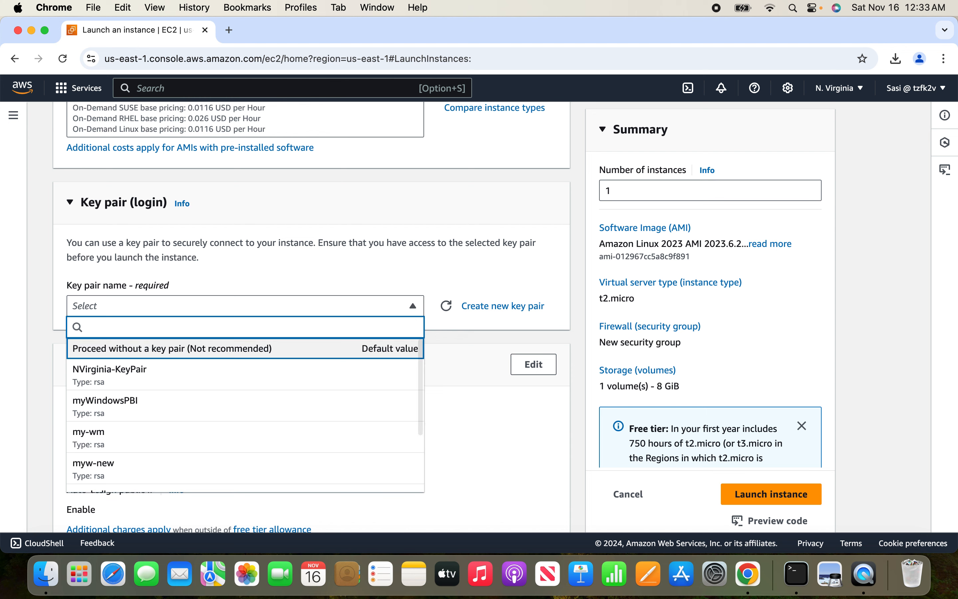
key(Up)
key(Up)
key(Up)
key(Up)
key(Up)
key(Up)
key(Up)
key(Up)
key(Down)
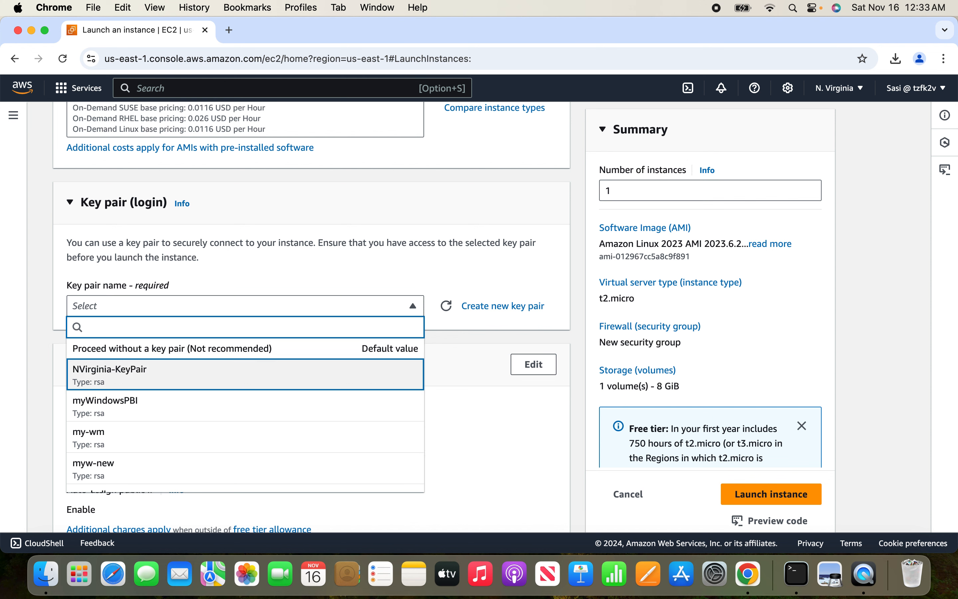
key(Down)
key(Down)
key(Down)
key(Down)
key(Down)
key(Down)
key(Down)
key(Up)
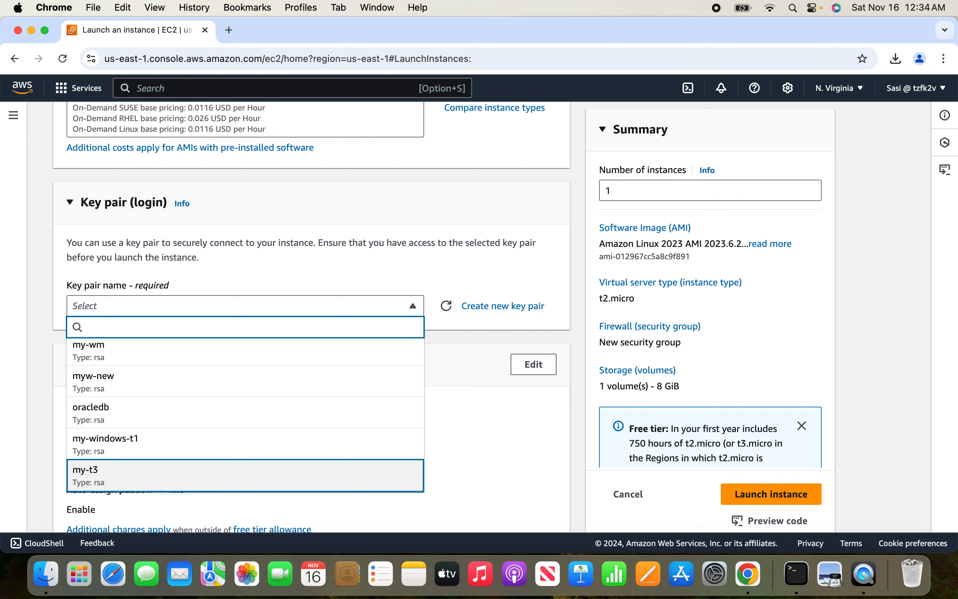
key(Return)
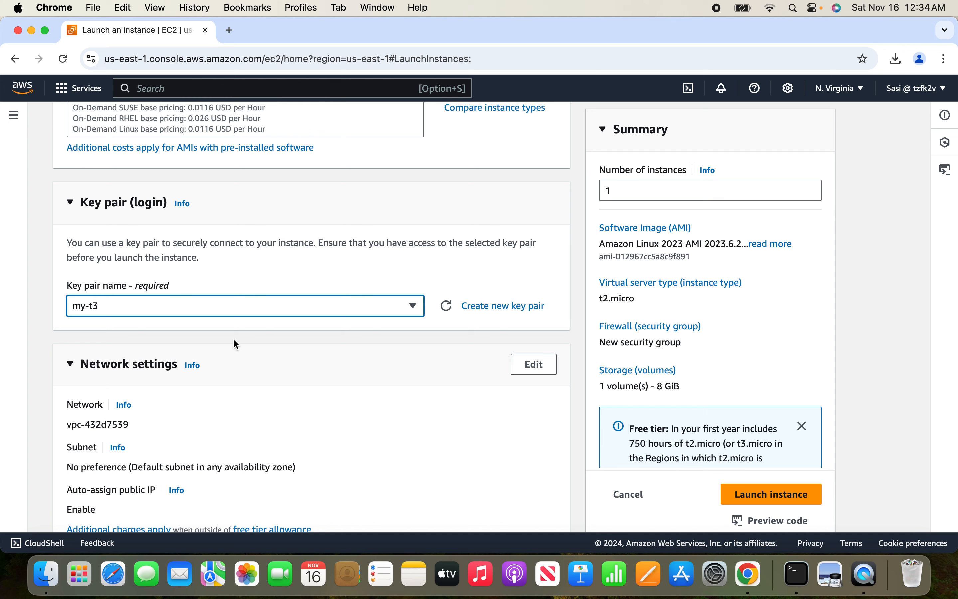
Switch the firewall setting to an existing security group and assign the default group.
click(48, 373)
scroll(47, 373, down, 5)
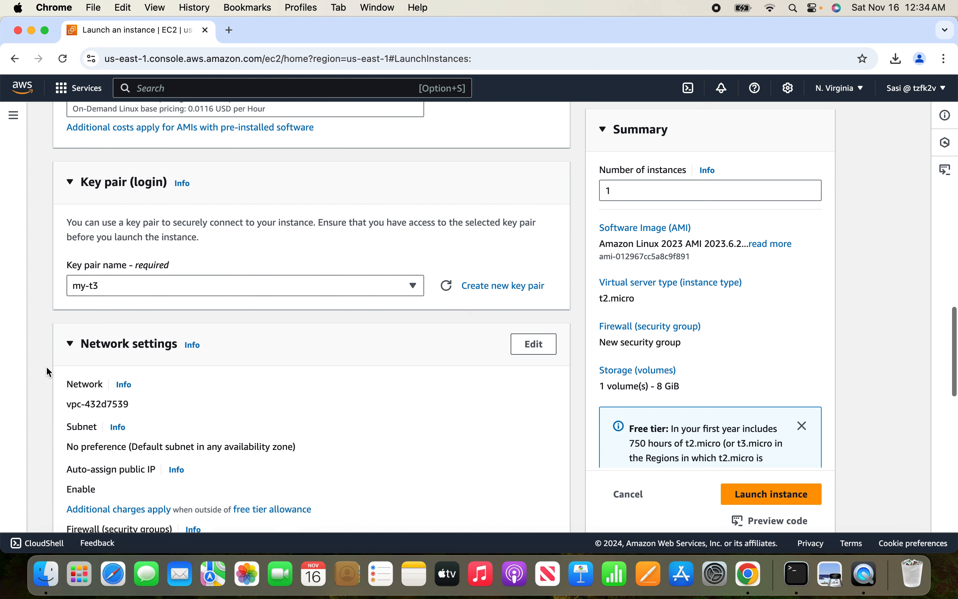
scroll(48, 372, down, 3)
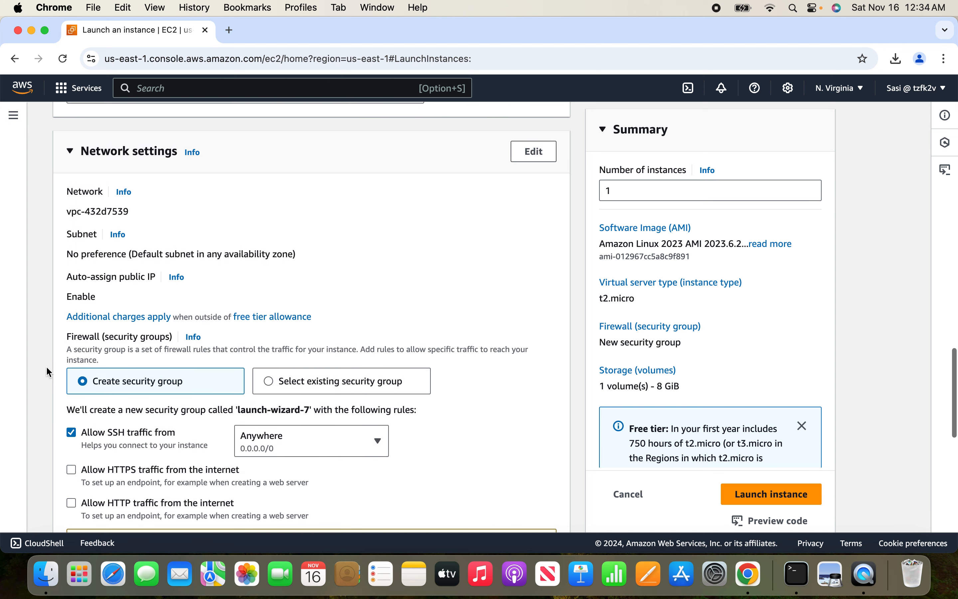
click(270, 381)
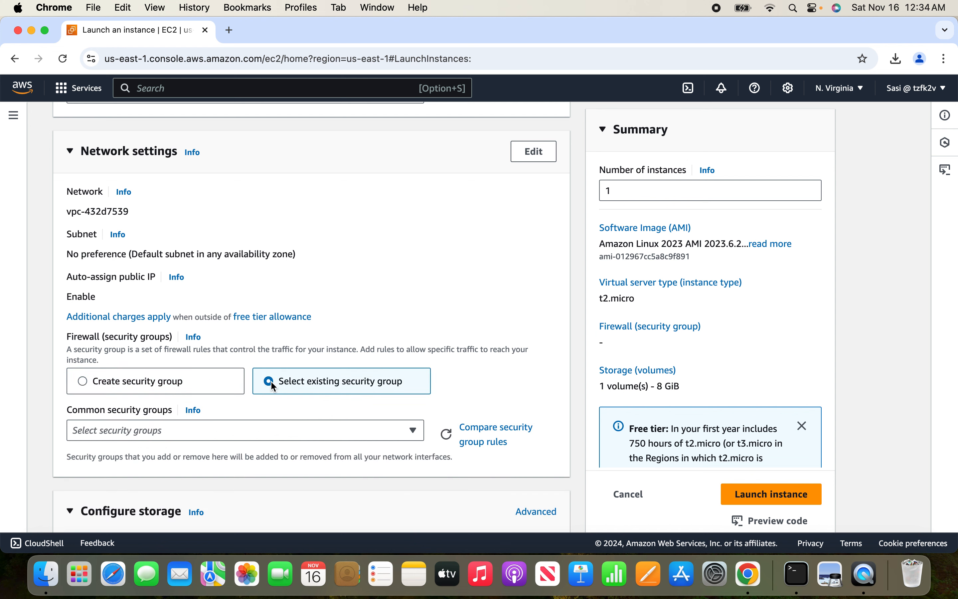
click(325, 435)
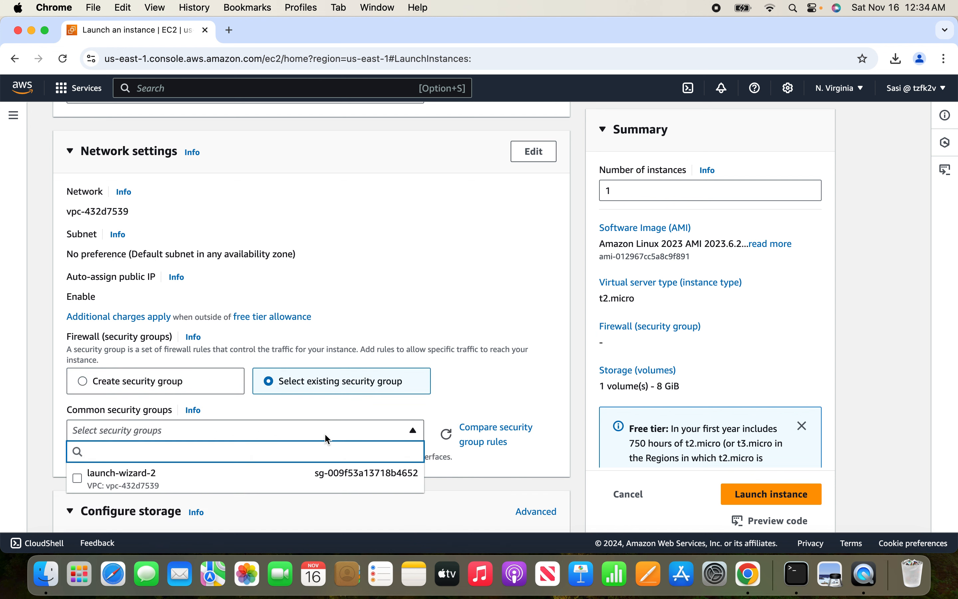
scroll(246, 479, down, 5)
scroll(343, 476, up, 5)
scroll(343, 476, down, 2)
scroll(343, 477, up, 2)
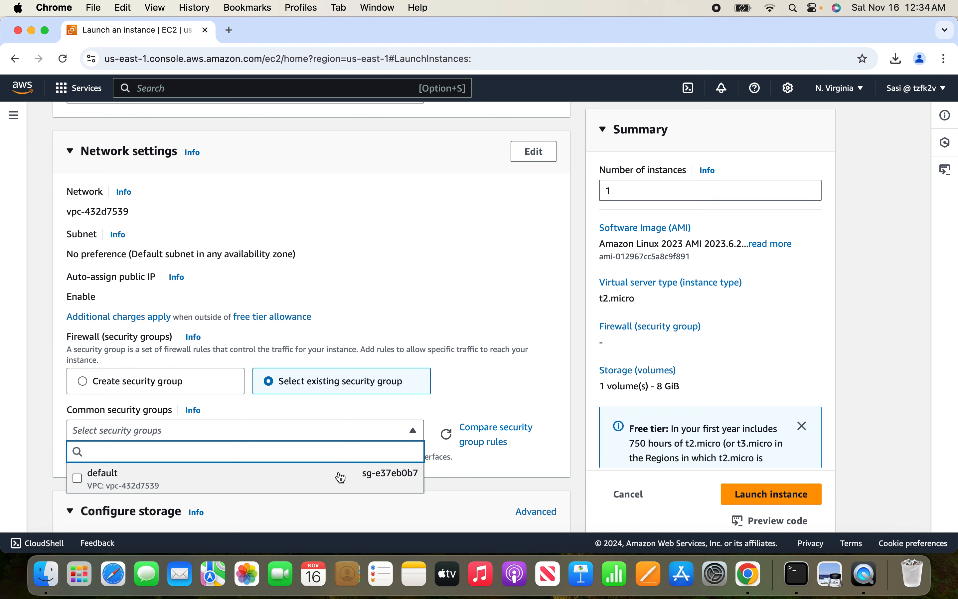
click(331, 483)
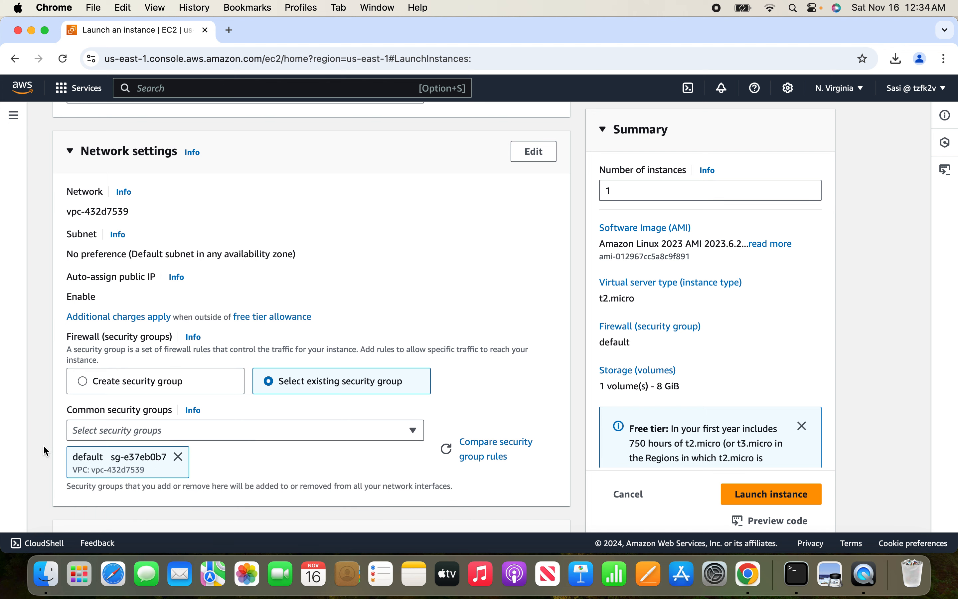
Look through the storage configuration and expand the advanced details, reviewing the options down to the user data field.
scroll(44, 445, down, 5)
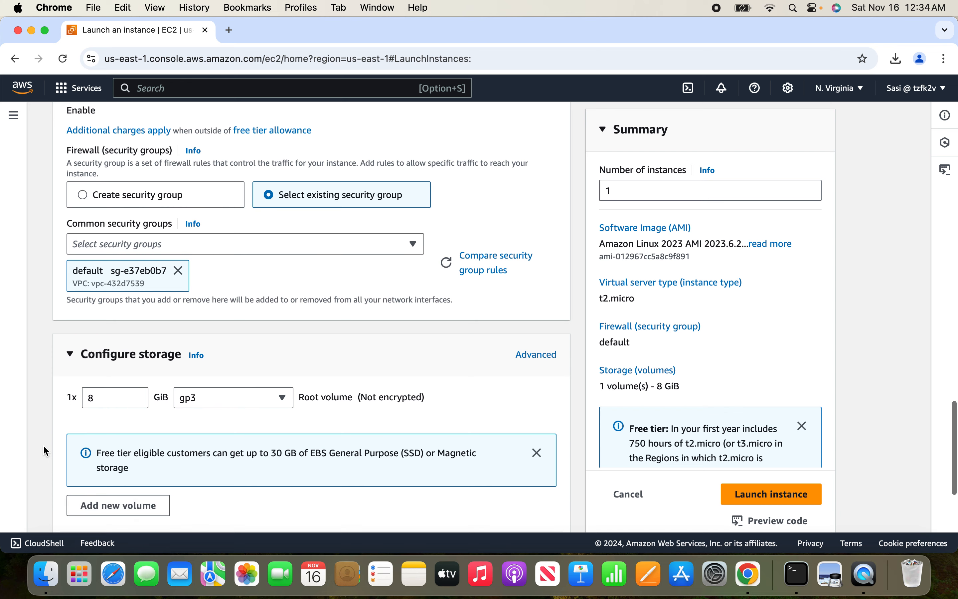
scroll(42, 445, down, 4)
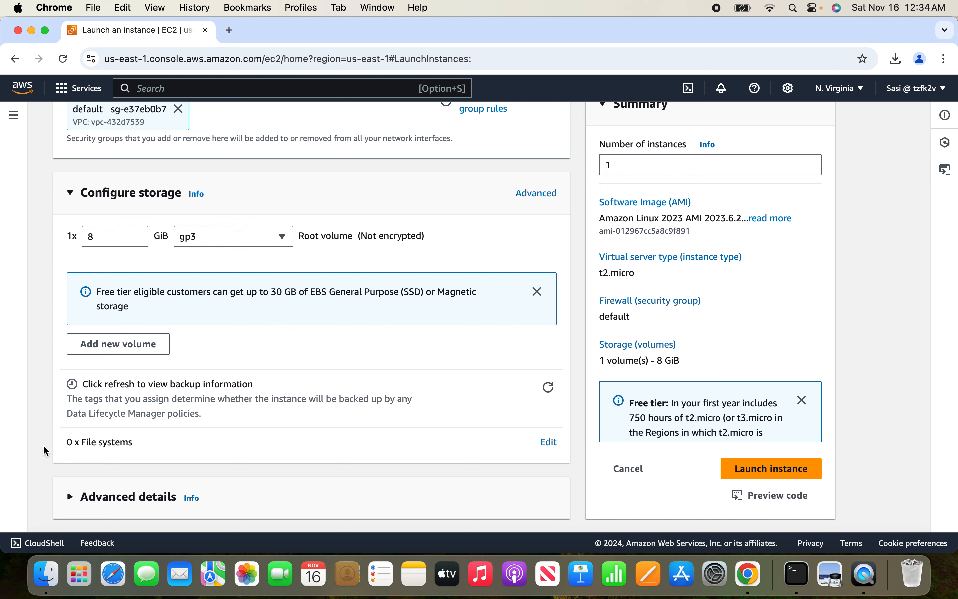
click(71, 497)
scroll(35, 482, down, 5)
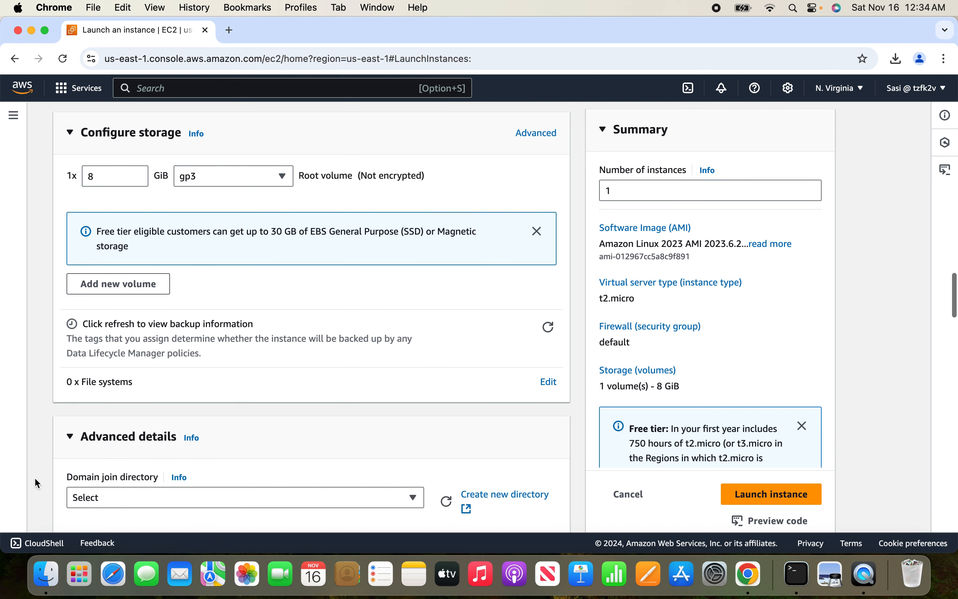
scroll(34, 477, down, 8)
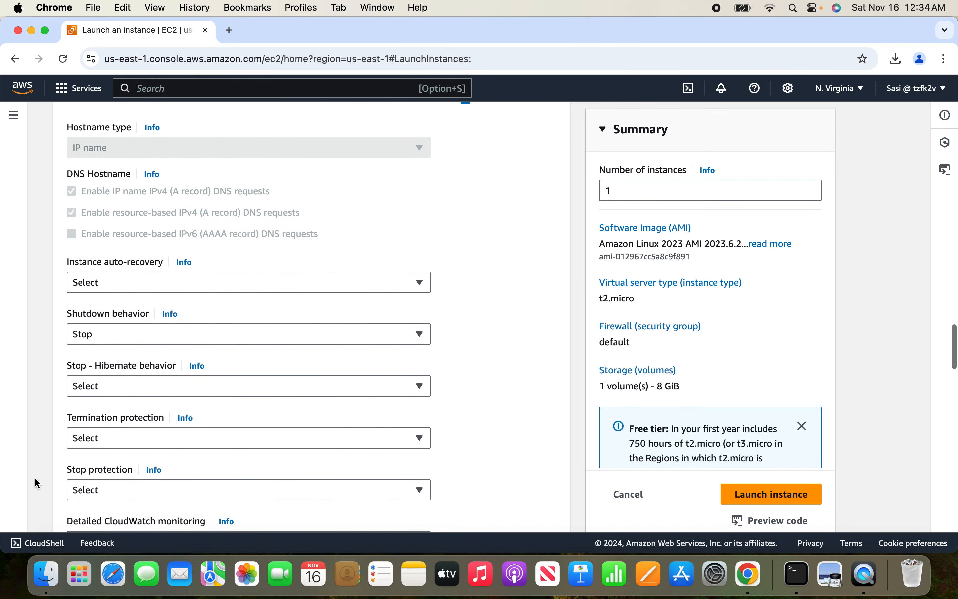
scroll(36, 479, down, 11)
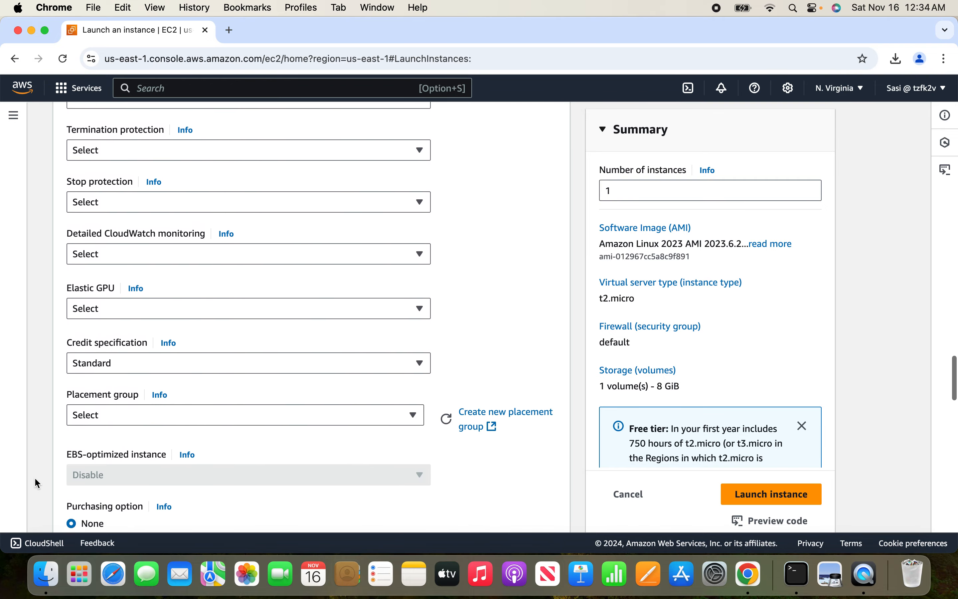
scroll(35, 479, down, 5)
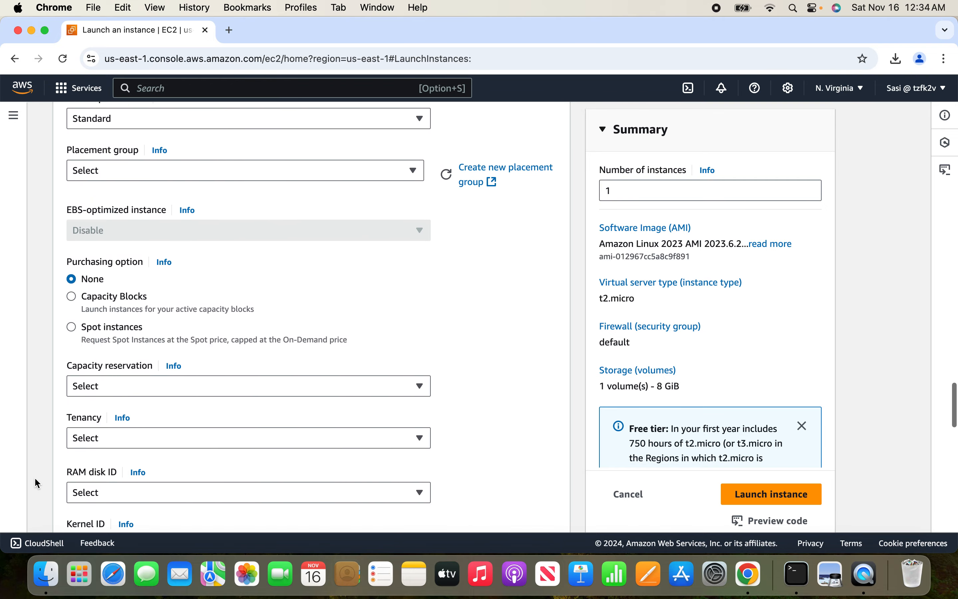
scroll(35, 479, down, 9)
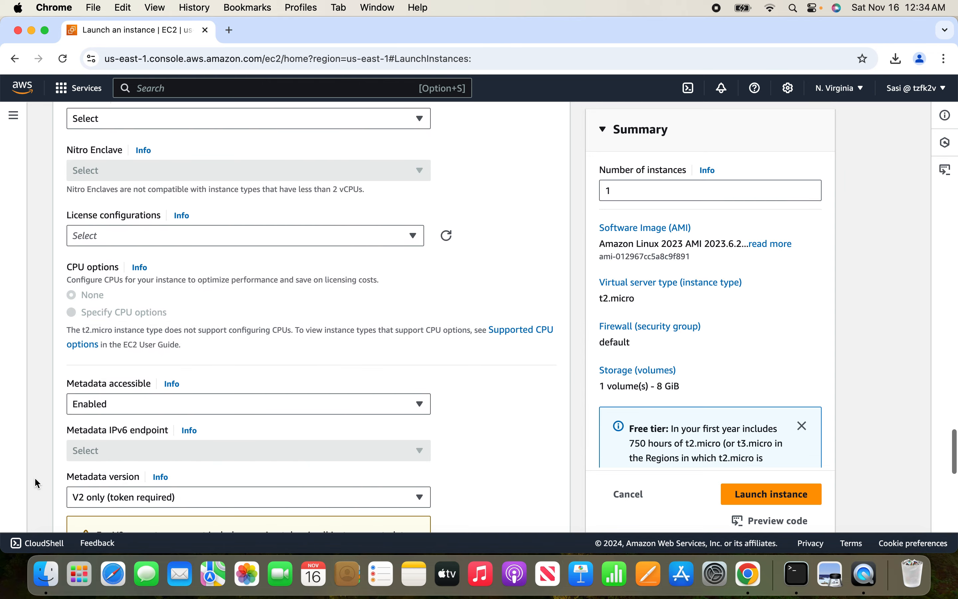
scroll(36, 483, down, 5)
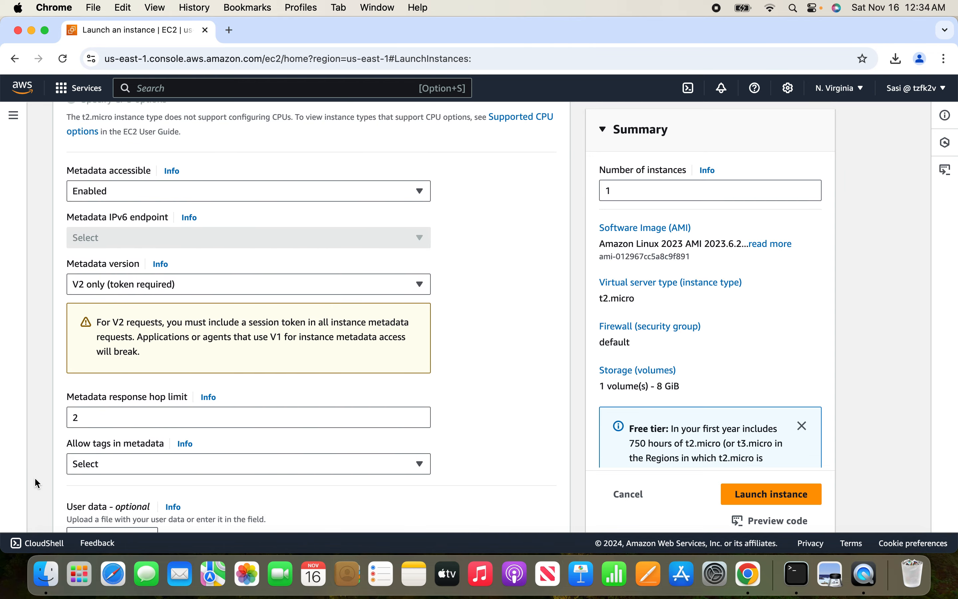
scroll(35, 480, down, 7)
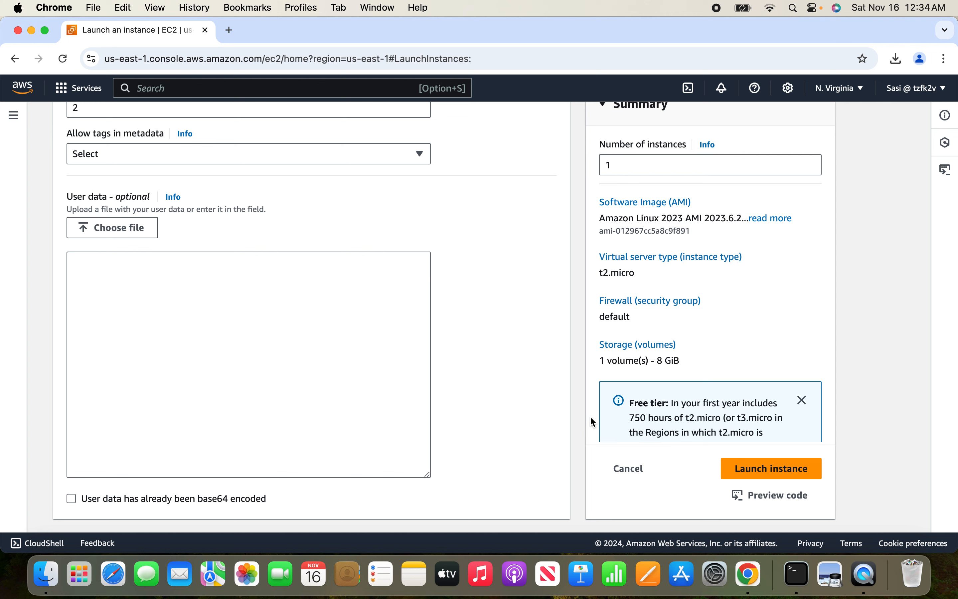
Launch the instance and open the summary page of the new my-webserver instance.
click(767, 471)
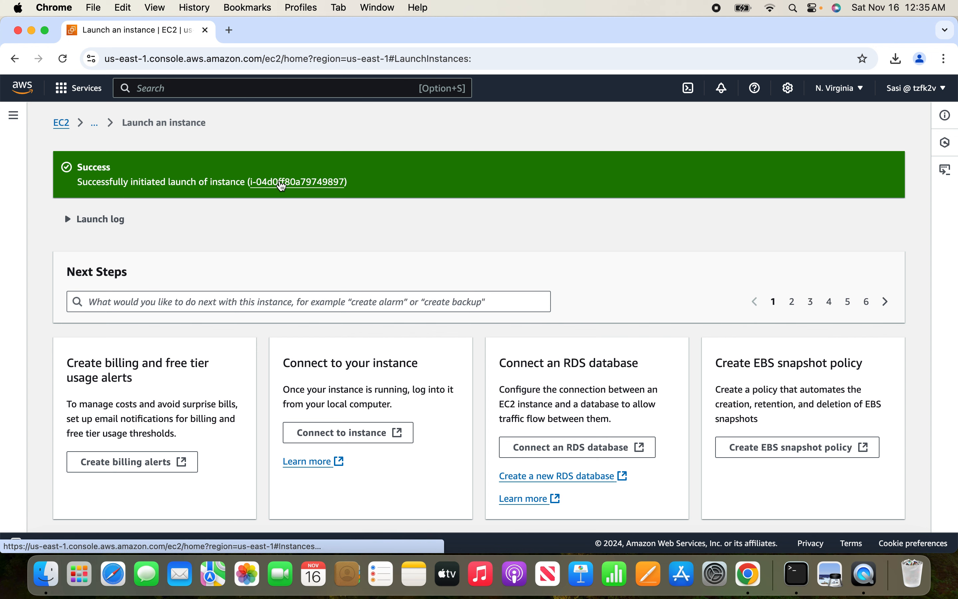
click(282, 183)
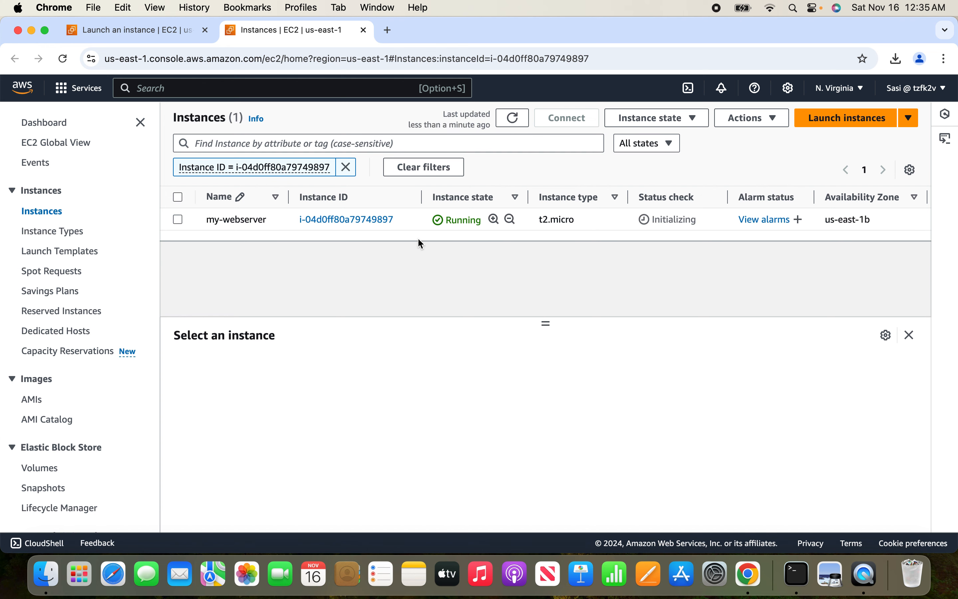
click(63, 58)
click(373, 222)
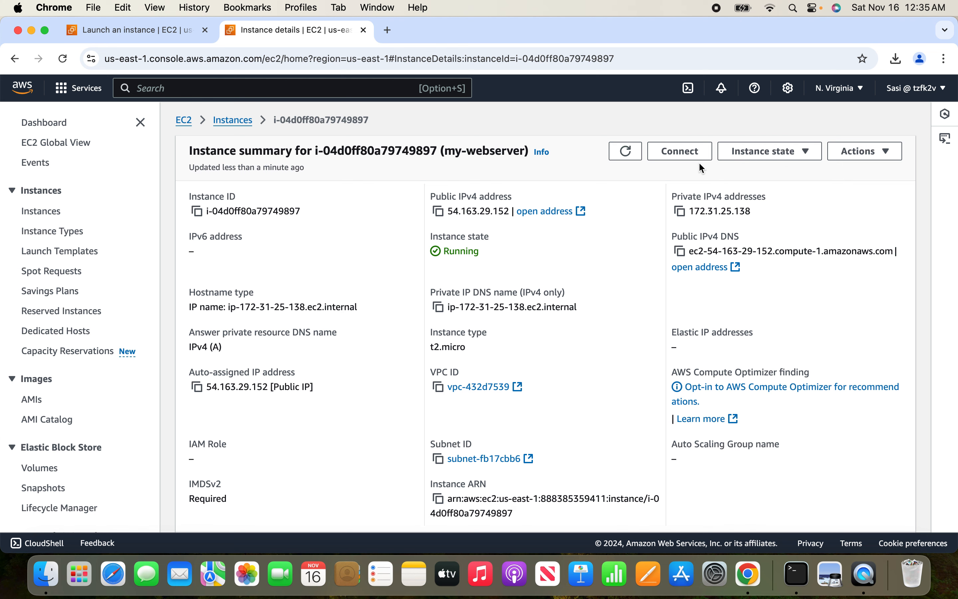
Connect to the my-webserver instance through EC2 Instance Connect, using its public IPv4 address and the username ec2-user.
click(692, 157)
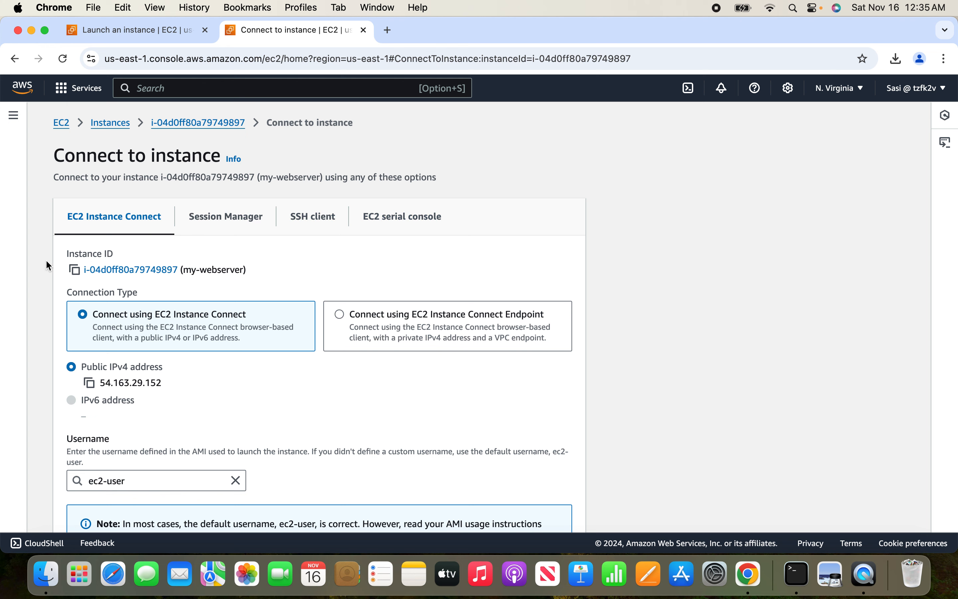
scroll(47, 261, down, 3)
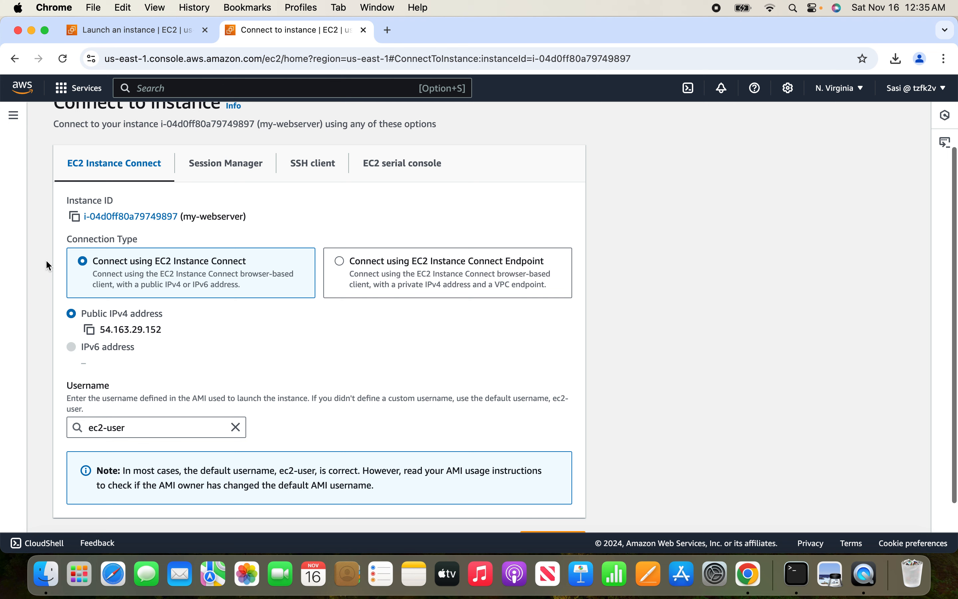
scroll(46, 260, down, 2)
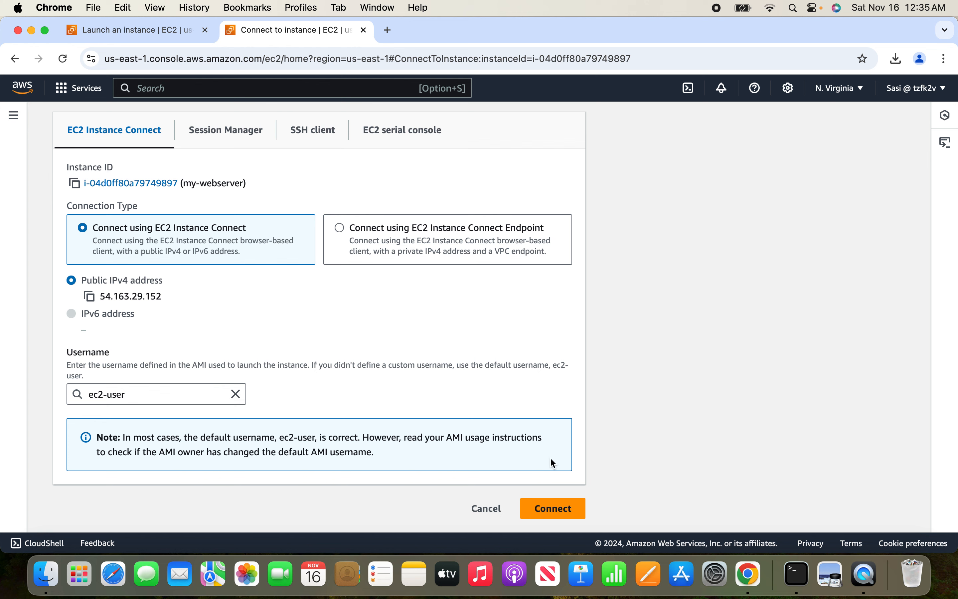
click(568, 506)
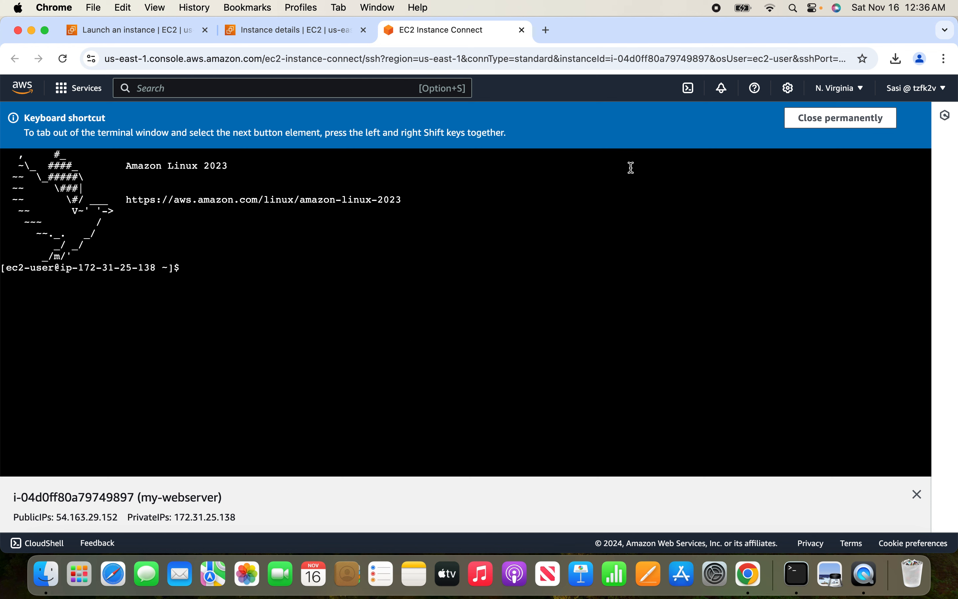
Switch to a root shell on the instance with sudo -i.
click(352, 277)
text(sudo -i)
key(Return)
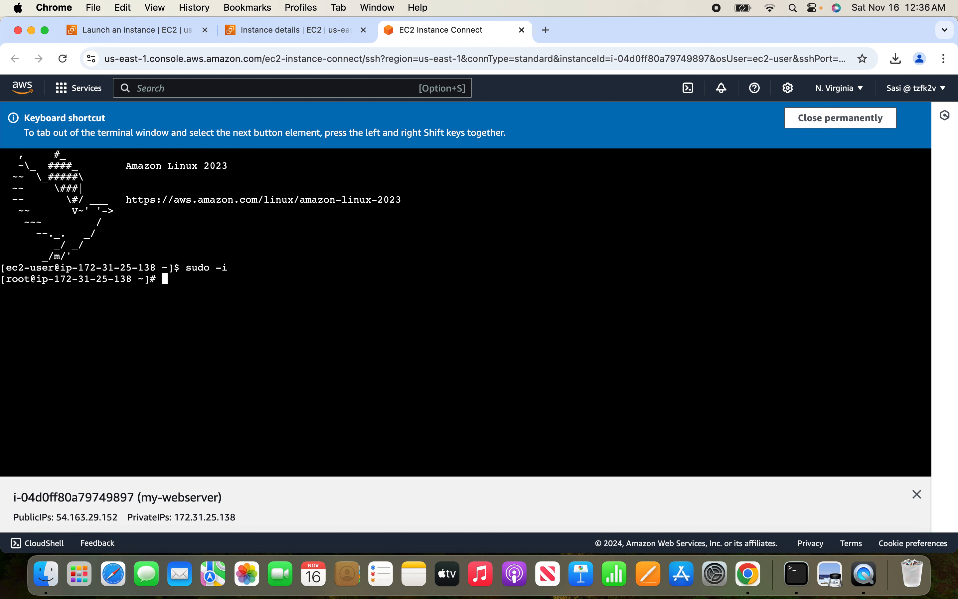
Install the Apache web server with yum install httpd and accept the package installation.
text(yum install httpd)
key(Return)
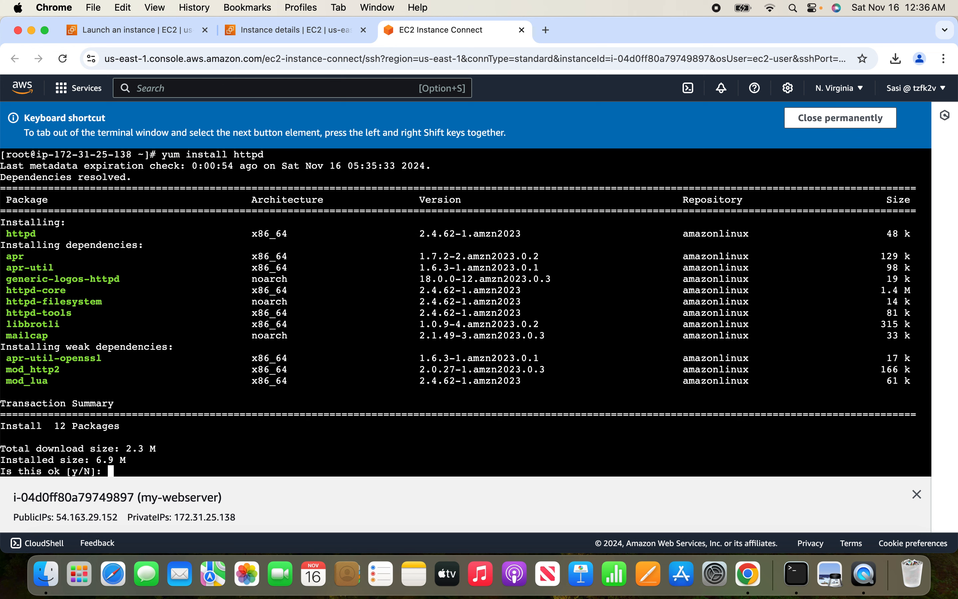
text(y)
key(Return)
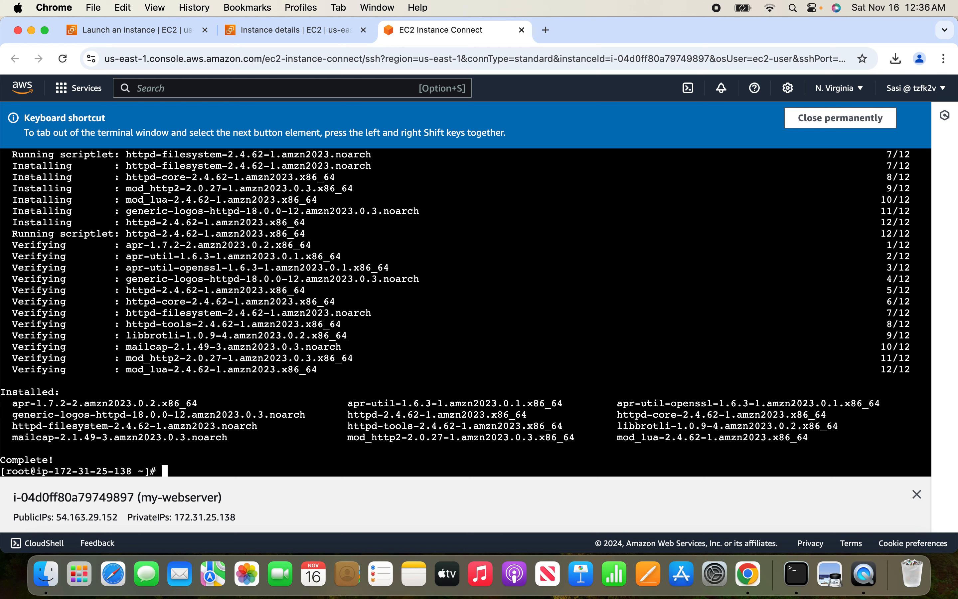
Try to check the state of the Apache service with the command service status httpd.
text(service status httpd)
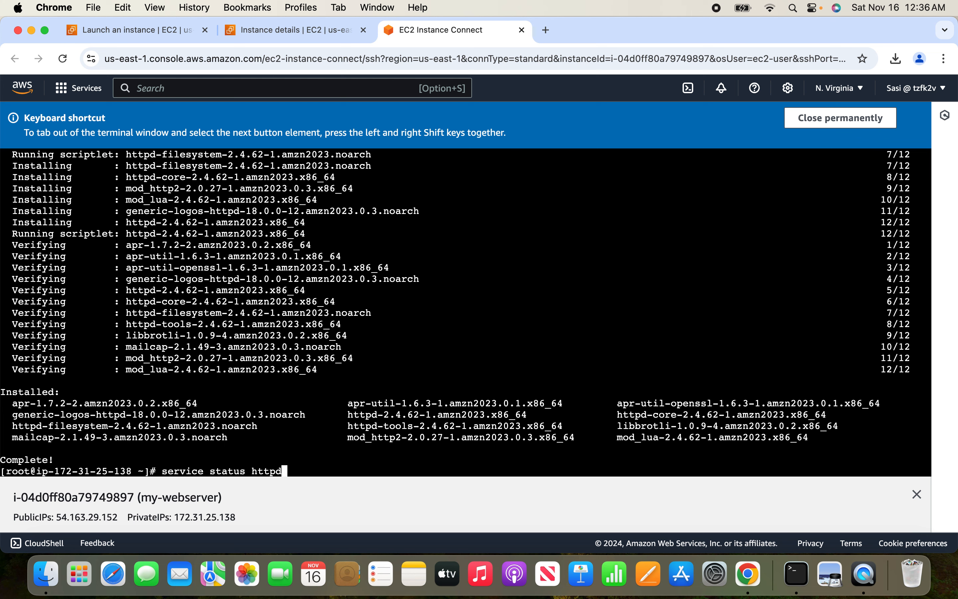
key(Return)
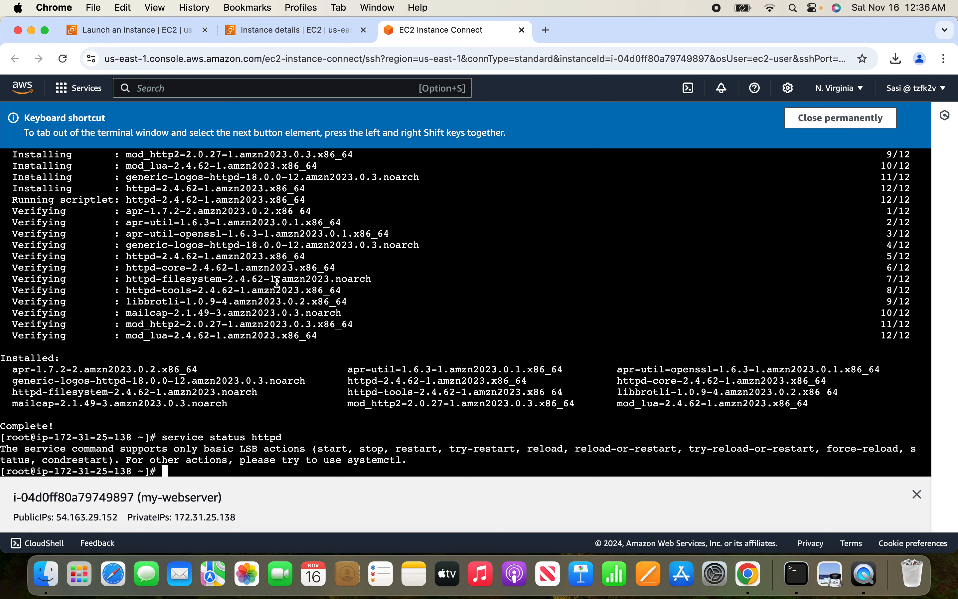
text(s)
key(BackSpace)
Search the web in a new tab for "httpd service status command" and look through the results for the correct syntax.
click(546, 29)
text(http)
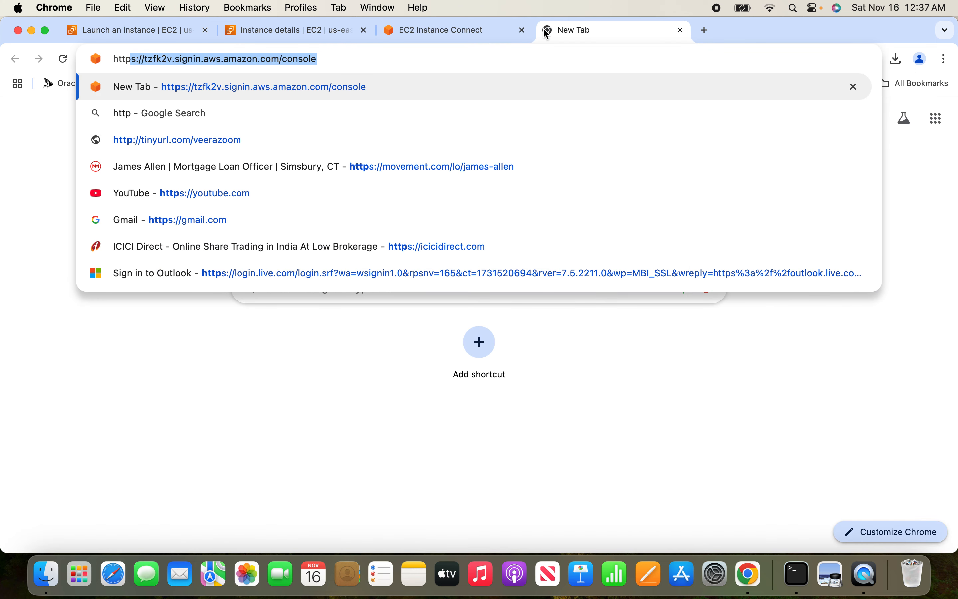
text(d service st)
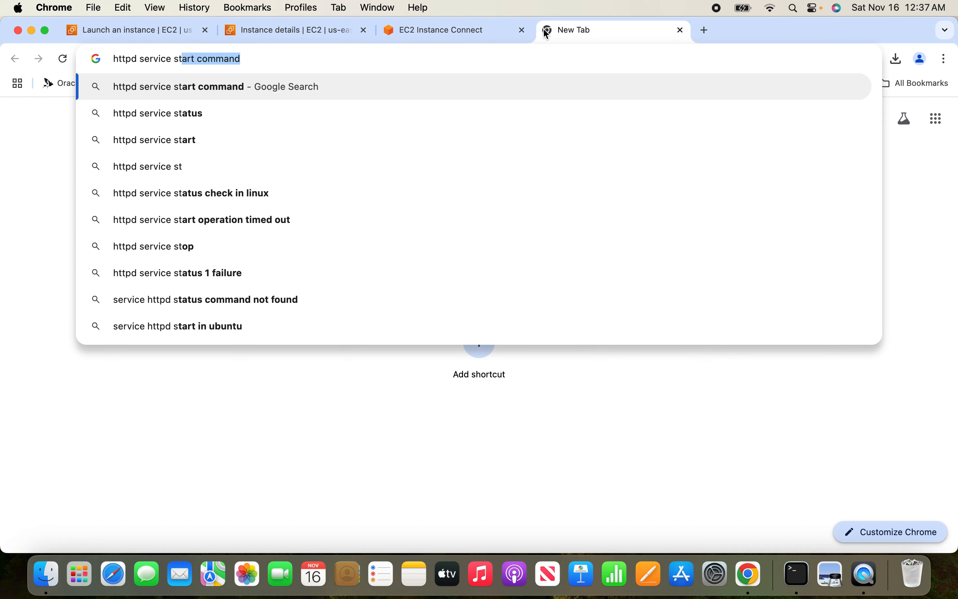
text(atus comma)
key(Return)
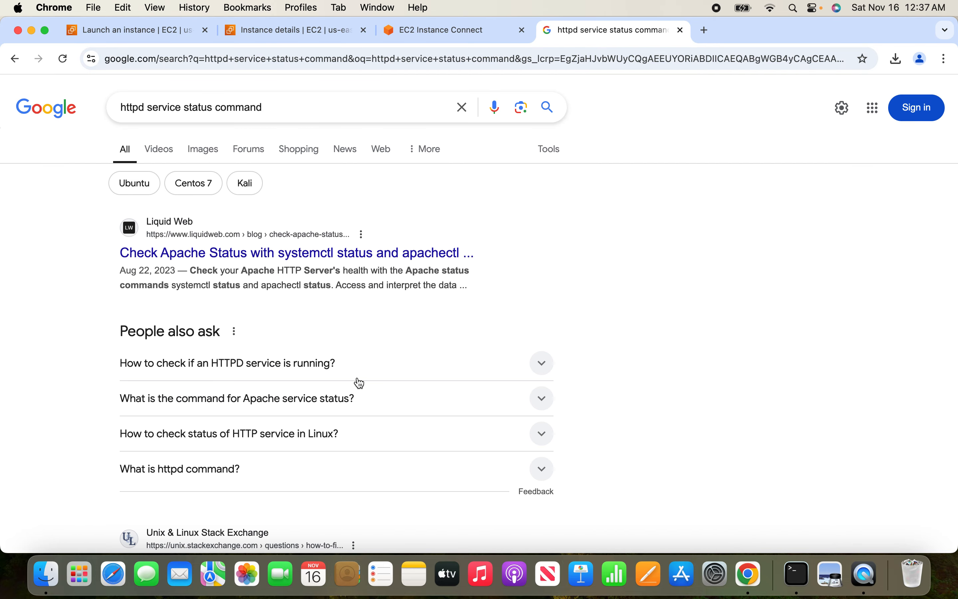
click(325, 372)
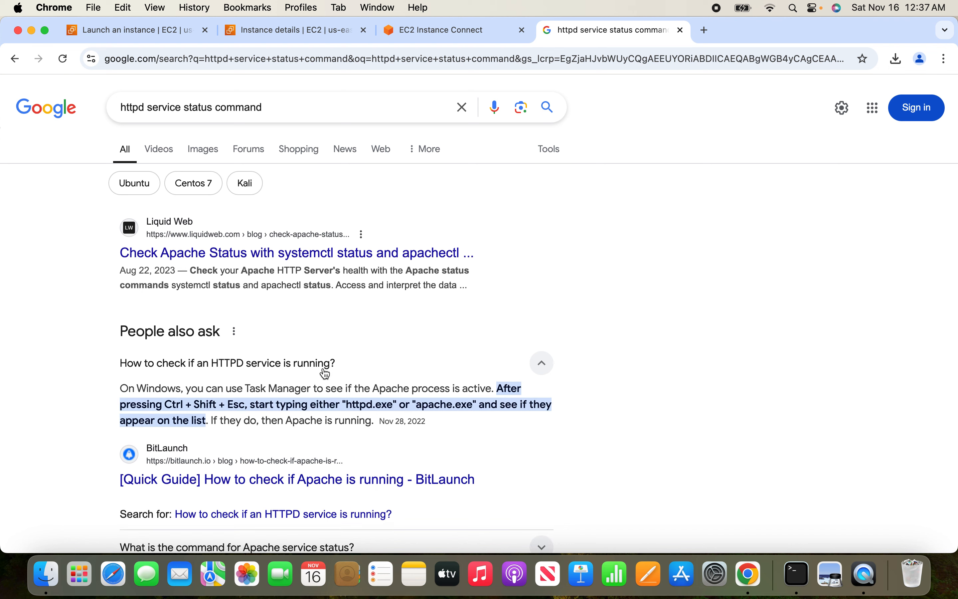
scroll(429, 380, down, 2)
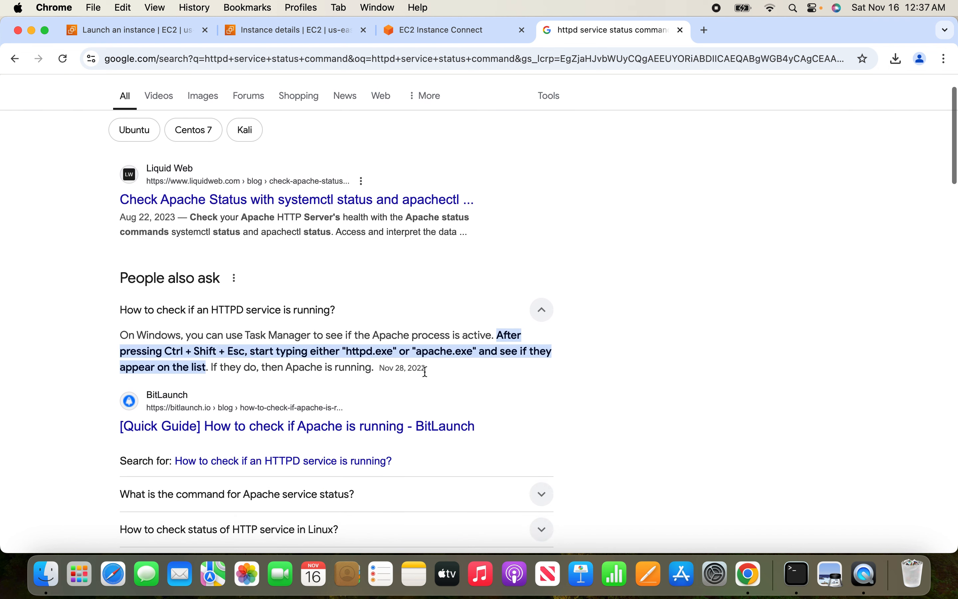
scroll(428, 378, down, 10)
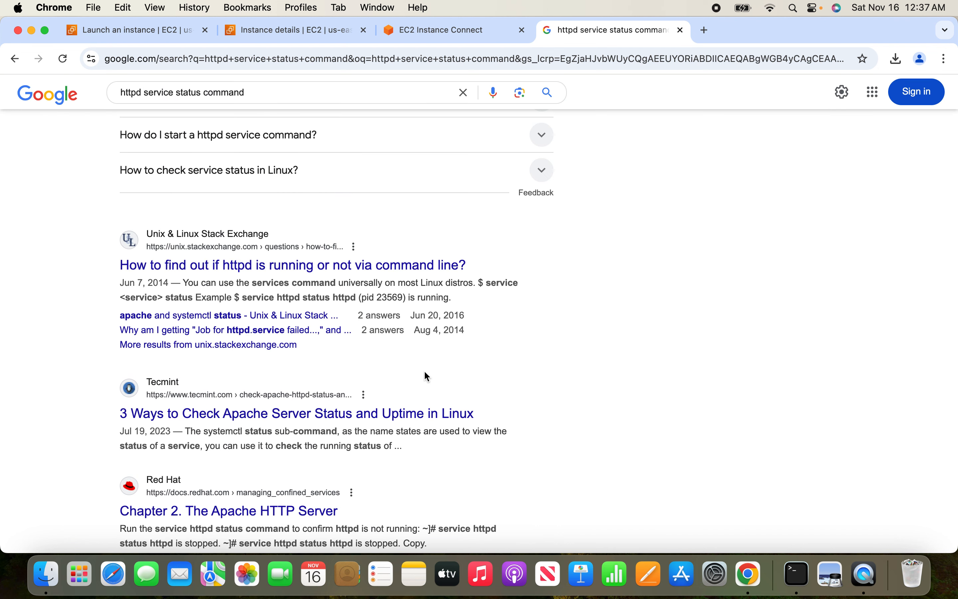
Return to the instance terminal and try to start Apache with the command service start httpd.
click(459, 30)
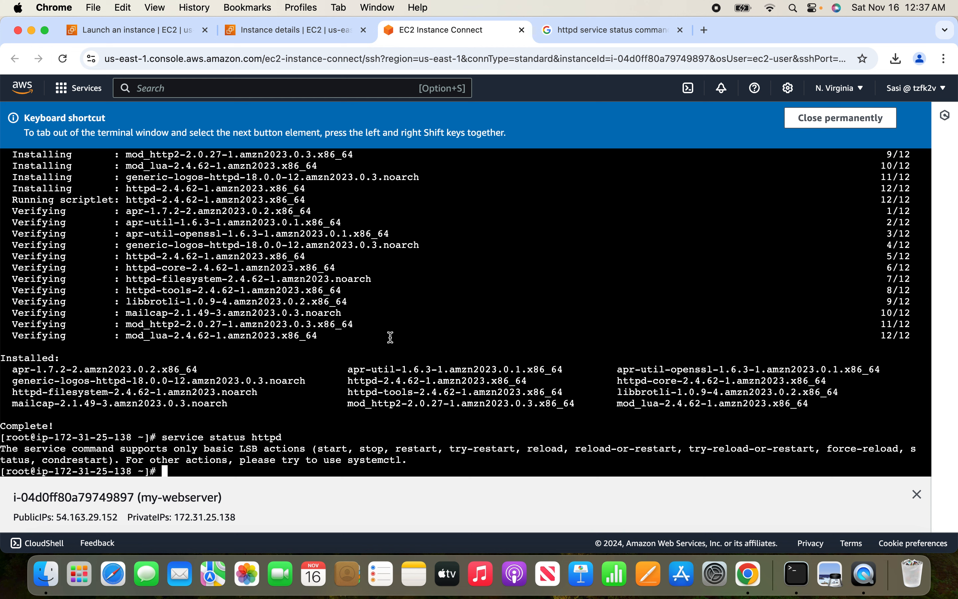
text(httpd statu)
text(s)
key(BackSpace)
key(BackSpace)
key(BackSpace)
key(BackSpace)
key(BackSpace)
key(BackSpace)
key(BackSpace)
key(BackSpace)
key(BackSpace)
key(BackSpace)
key(BackSpace)
key(BackSpace)
key(BackSpace)
text(y)
key(BackSpace)
text(status ser)
key(BackSpace)
key(BackSpace)
key(BackSpace)
key(BackSpace)
key(BackSpace)
key(BackSpace)
key(BackSpace)
key(BackSpace)
key(BackSpace)
text(ervice start http)
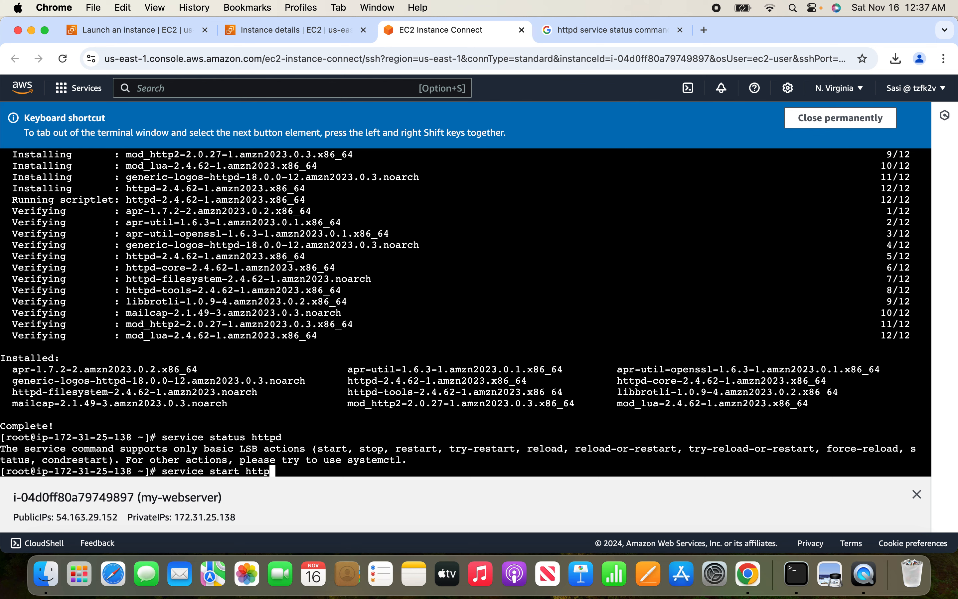
text(d)
key(Return)
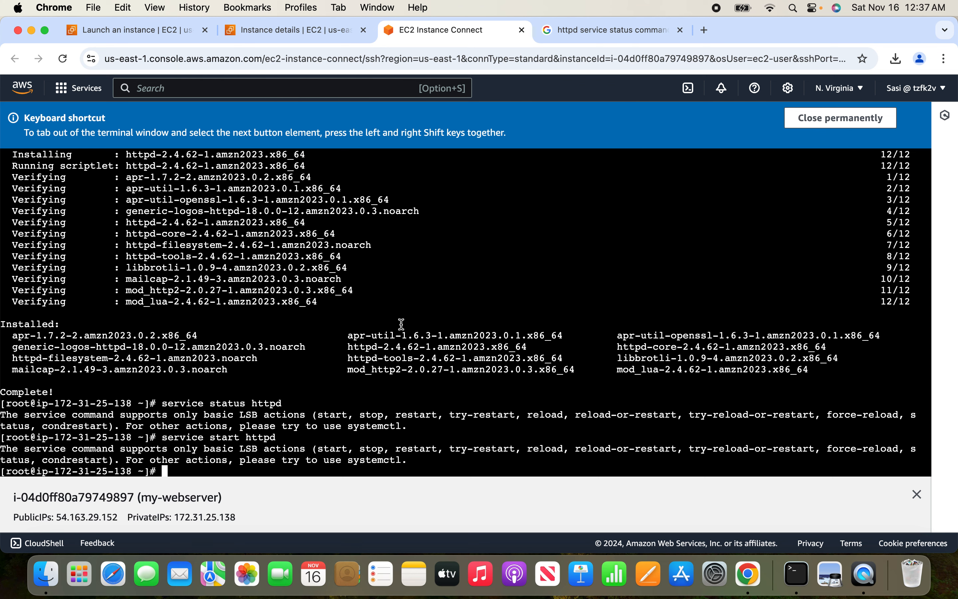
Replace the web search query with "yum httpd status" and run the search.
click(587, 33)
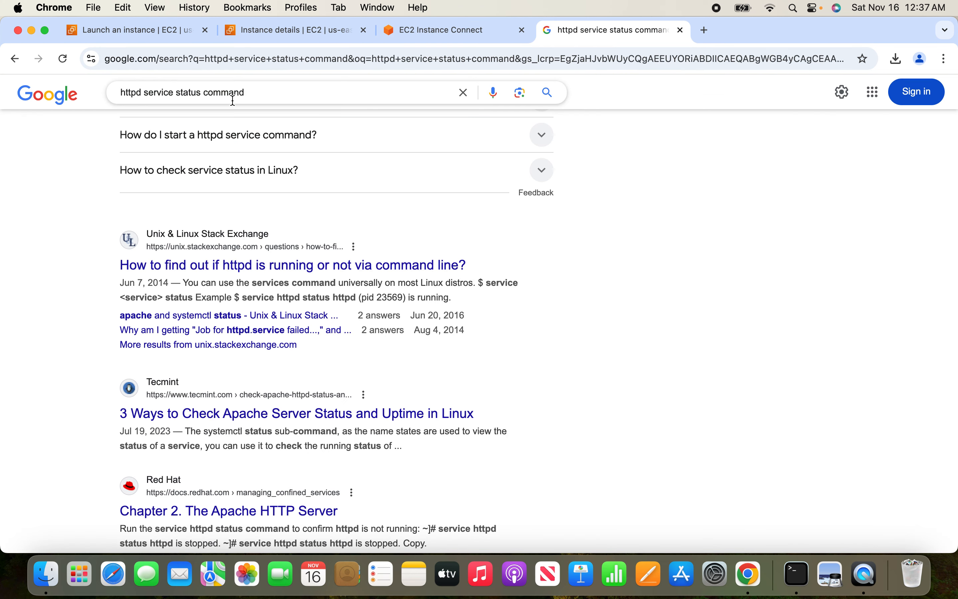
triple_click(247, 91)
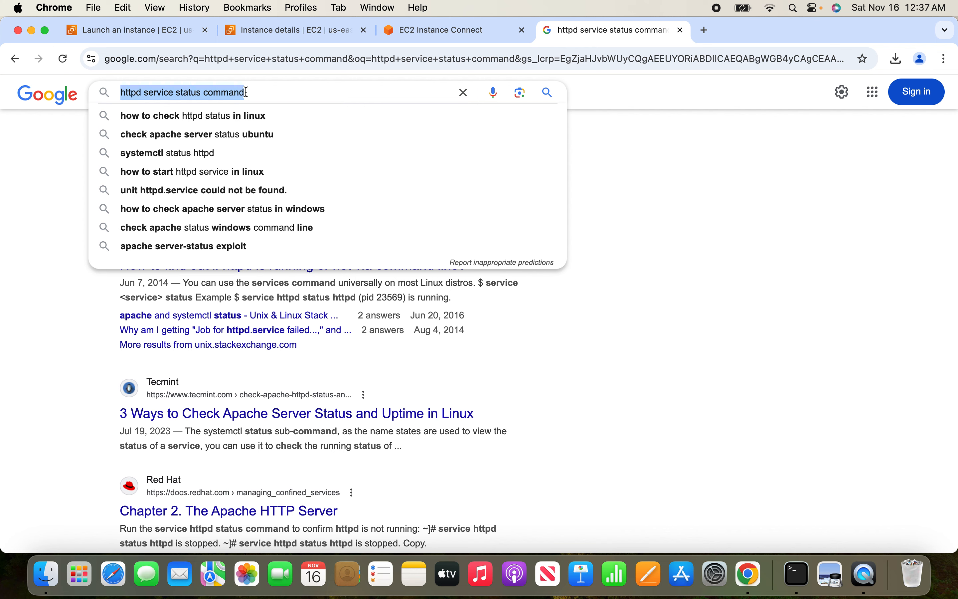
text(yumn httpd)
key(BackSpace)
key(BackSpace)
key(BackSpace)
key(BackSpace)
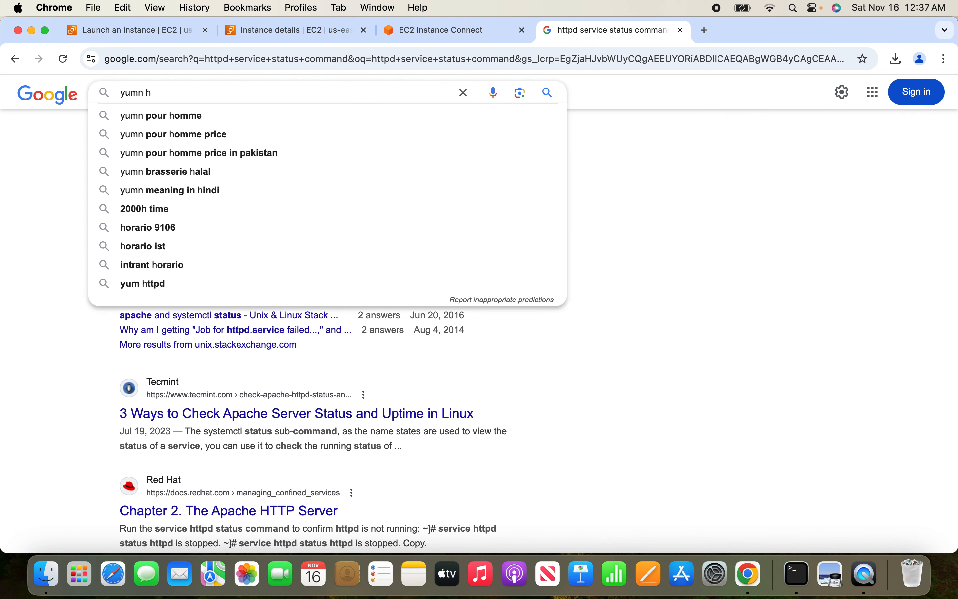
key(BackSpace)
key(BackSpace)
key(BackSpace)
text(htt)
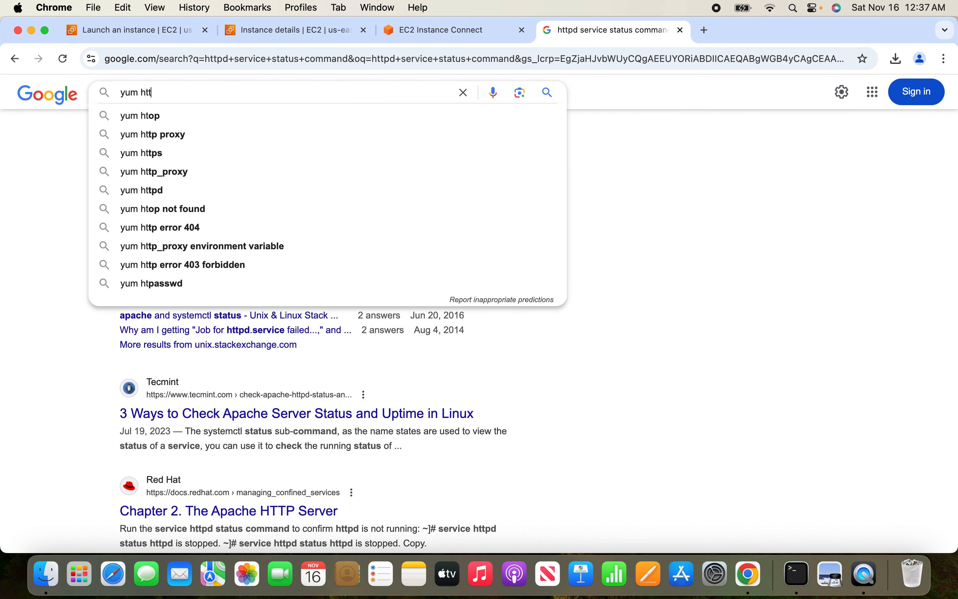
text(pd status)
key(Return)
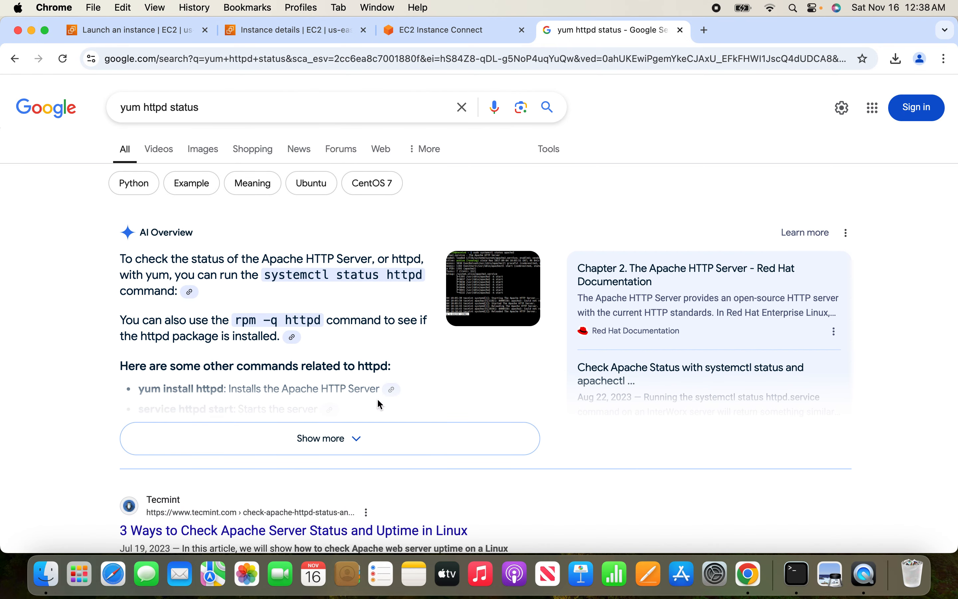
Expand the full AI overview and copy the command service httpd start from its list.
click(360, 443)
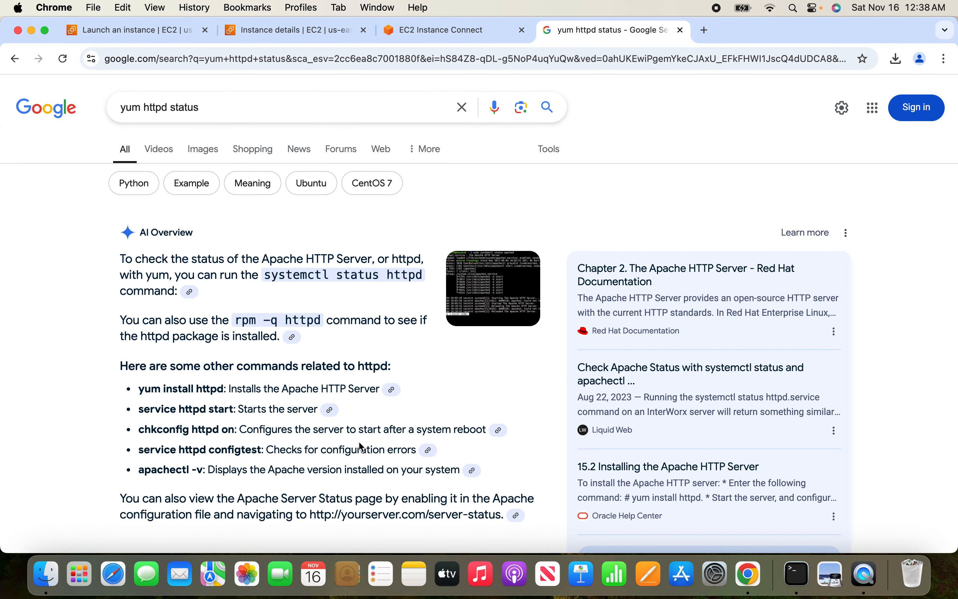
scroll(122, 412, down, 3)
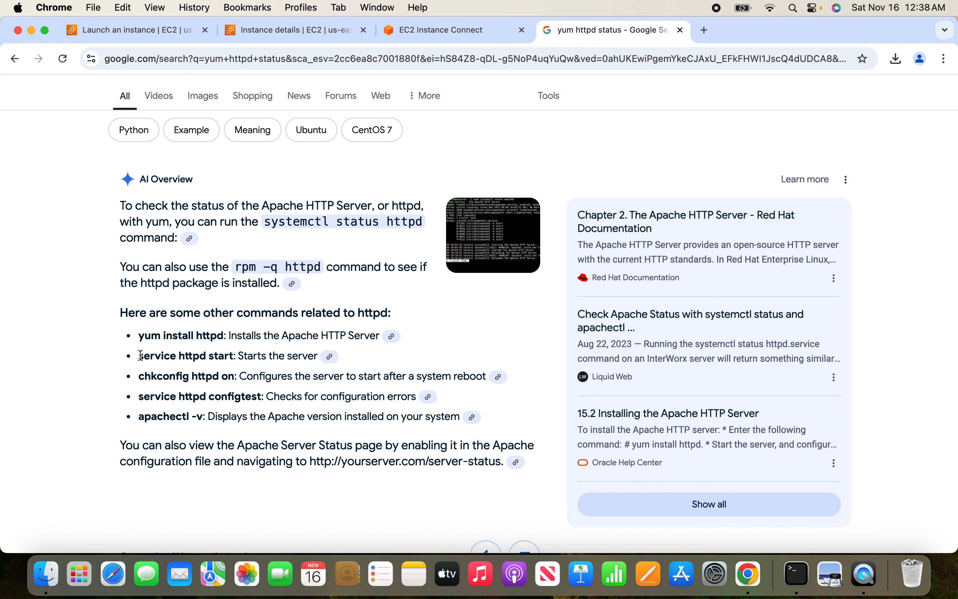
drag(140, 356, 233, 354)
key(super+c)
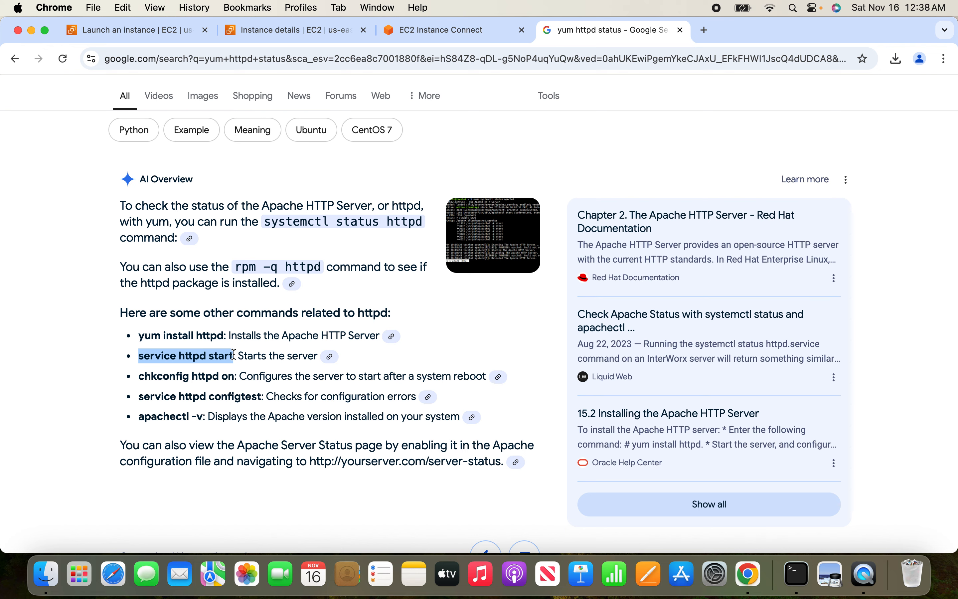
Paste the copied command into the instance terminal, change it to service httpd status, run it and examine the Active line.
click(268, 32)
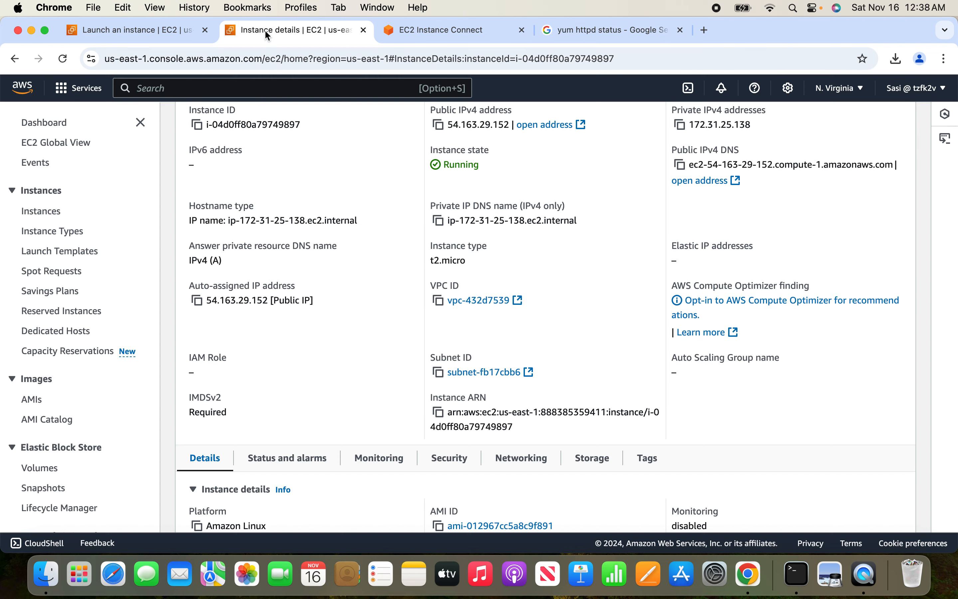
click(455, 31)
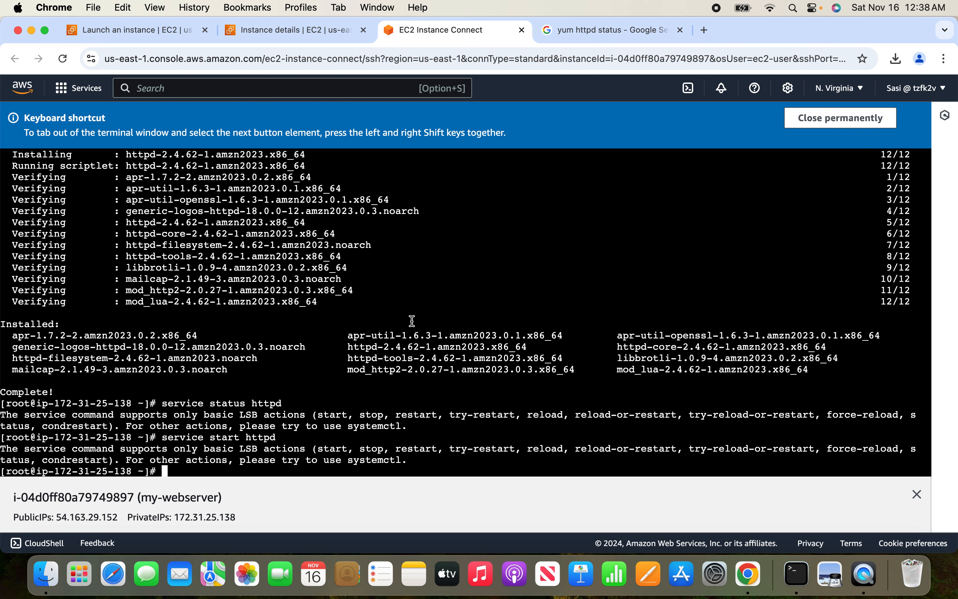
key(super+v)
key(BackSpace)
key(BackSpace)
key(BackSpace)
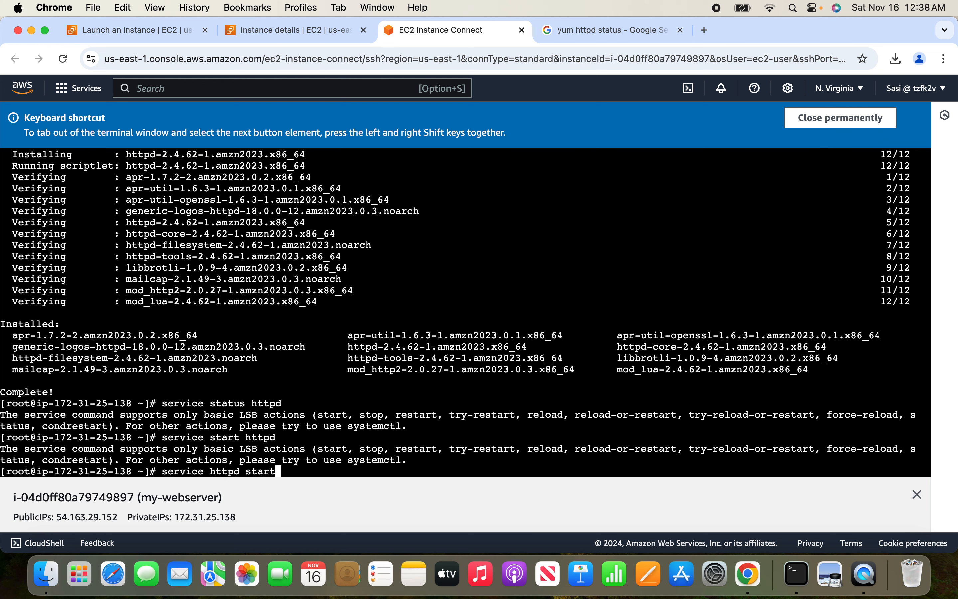
text(atus)
key(Return)
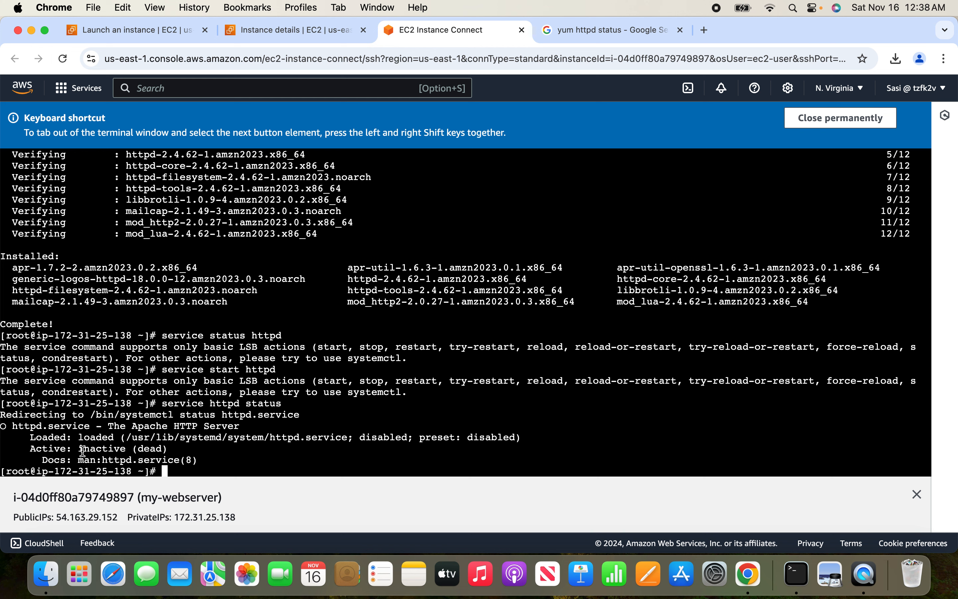
drag(83, 451, 171, 447)
click(204, 447)
Create a directory named temp on the instance and change into it.
text(mkdir temp)
key(Return)
text(cd temp)
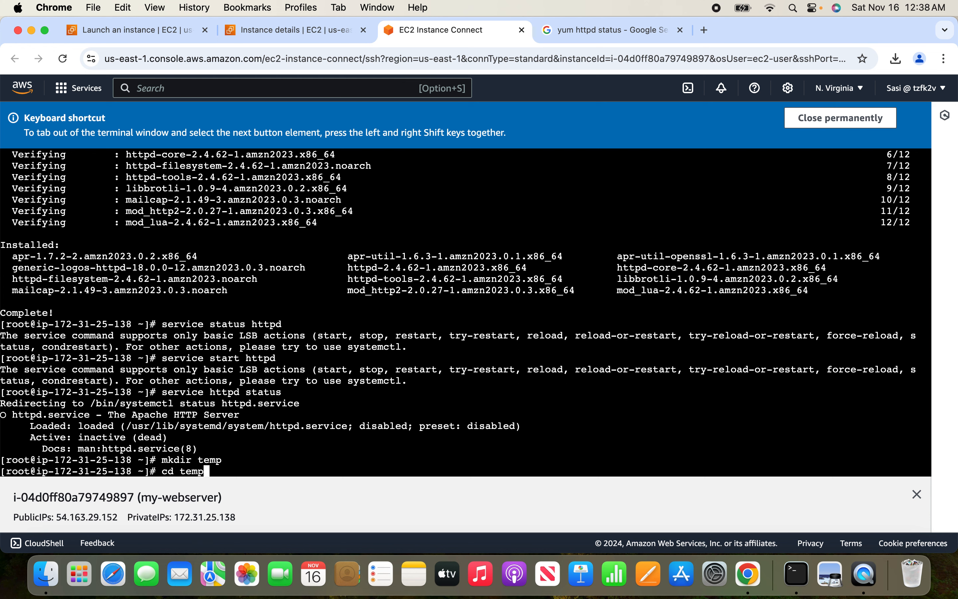
key(Return)
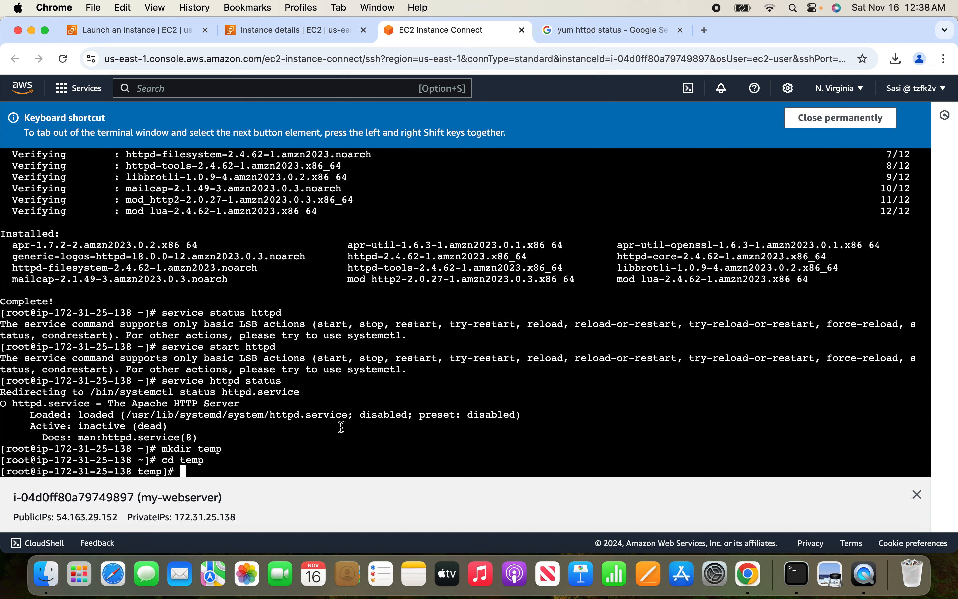
Search the web for "free css templates" in a new browser tab.
click(586, 30)
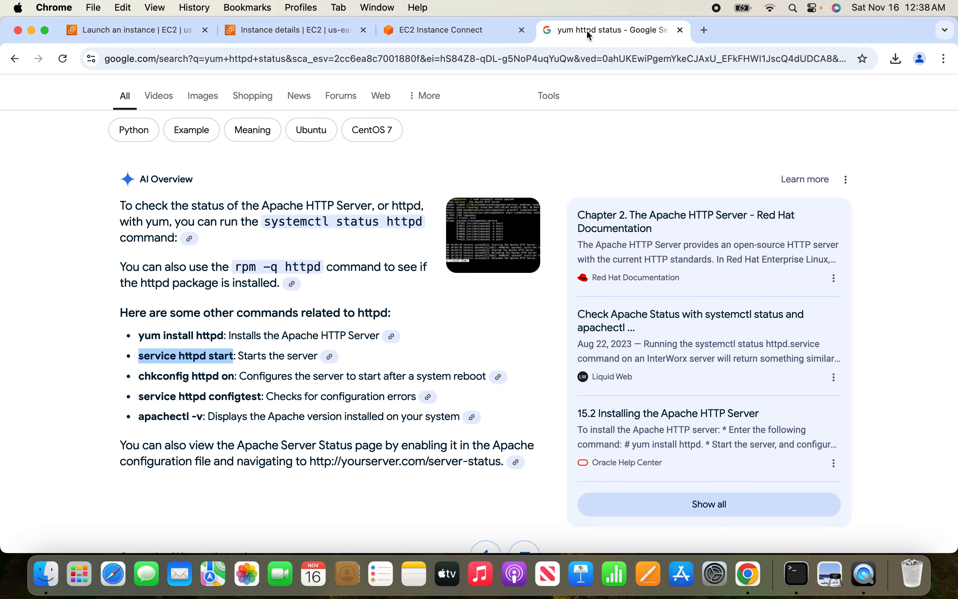
click(709, 29)
text(free)
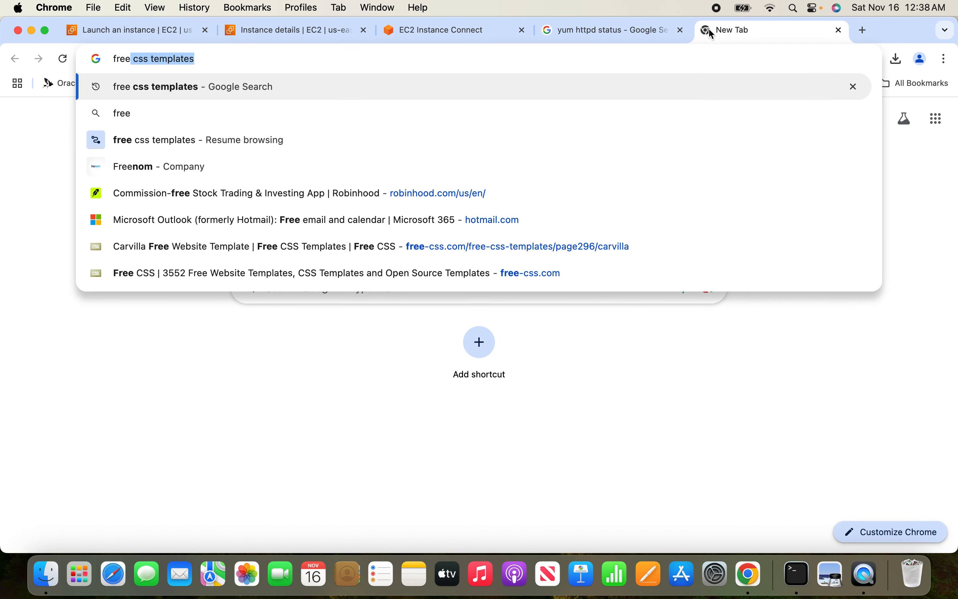
text( css)
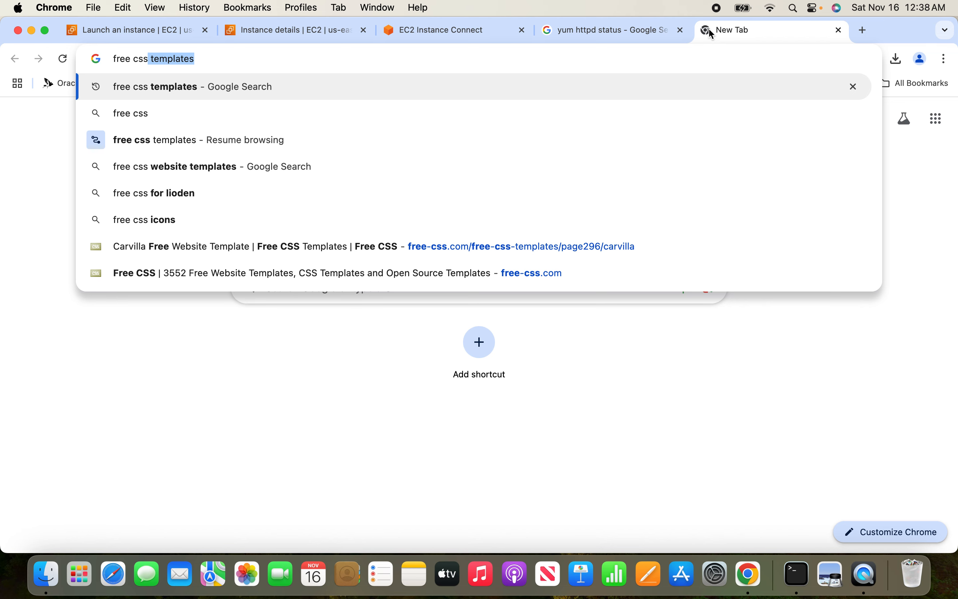
key(Return)
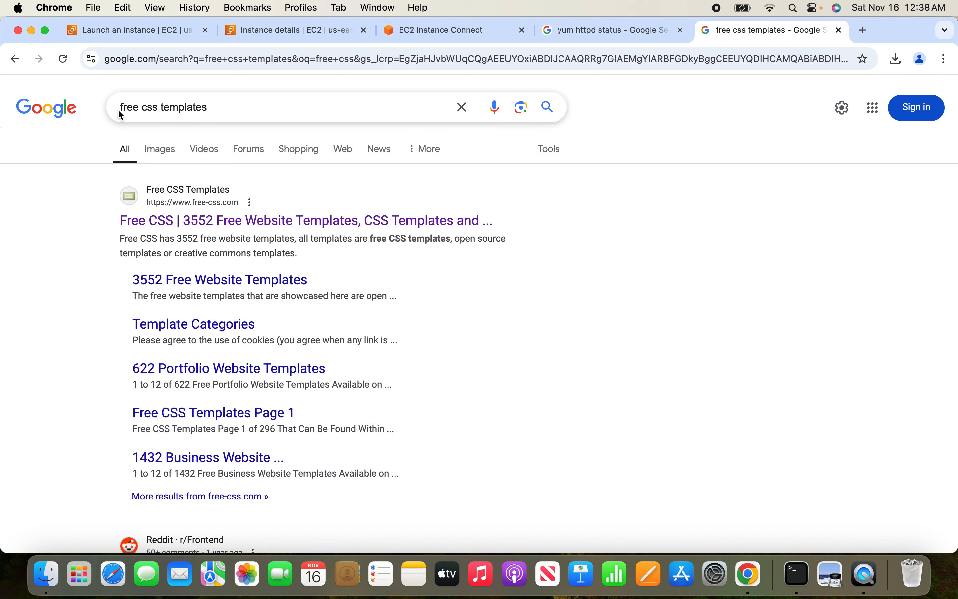
drag(127, 107, 231, 111)
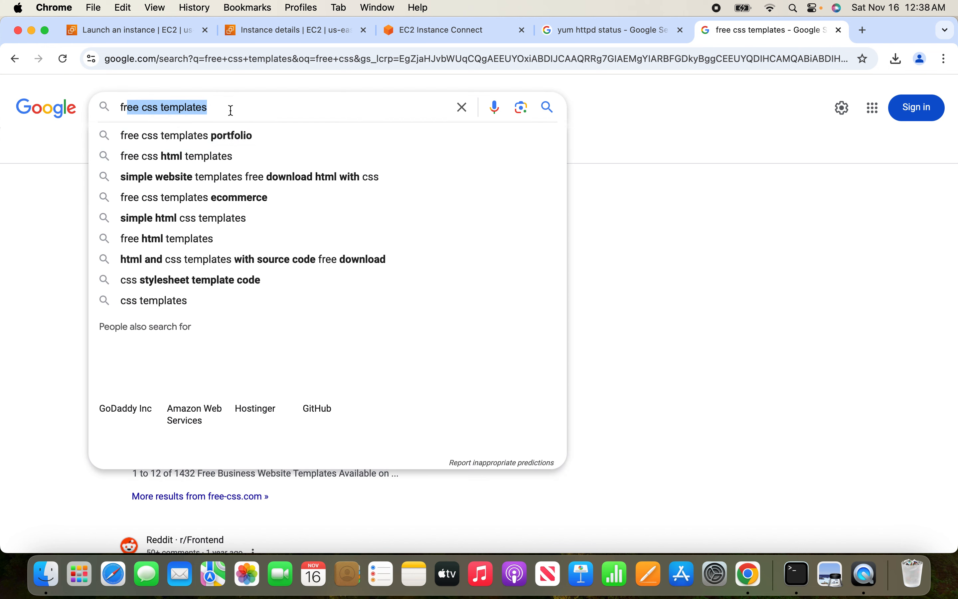
click(9, 252)
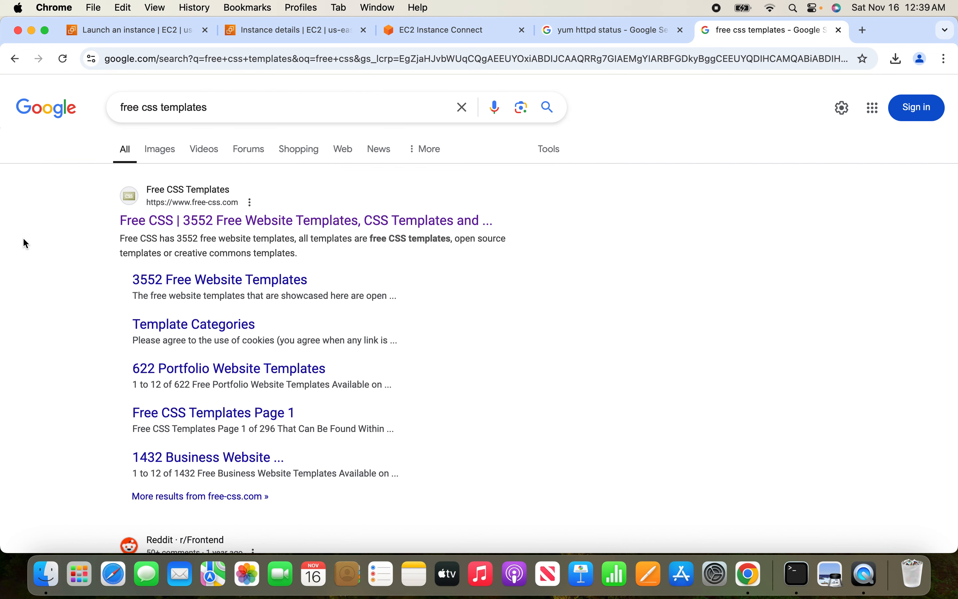
Open the Free CSS site from the search results and go to its Carvilla template page.
click(263, 230)
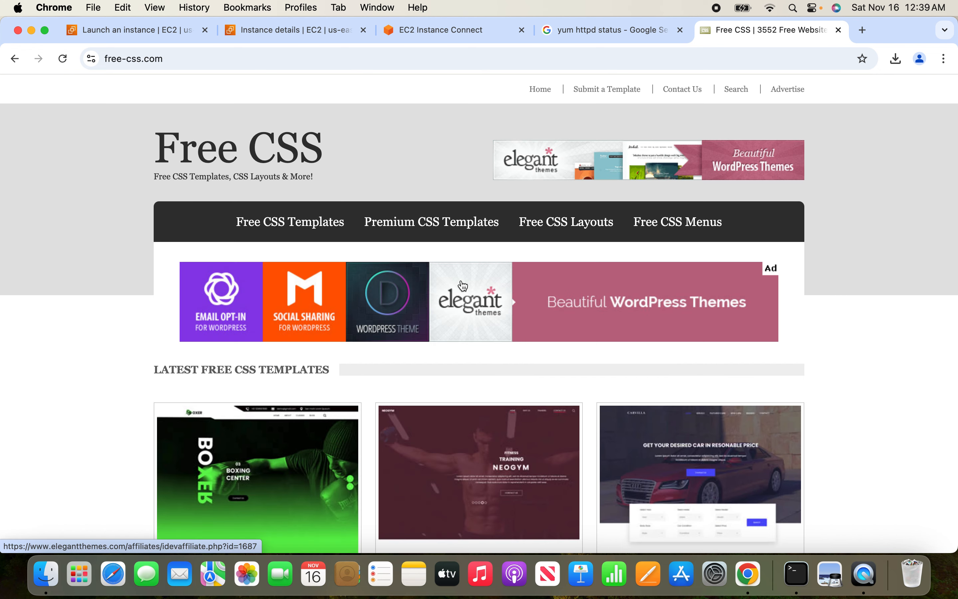
scroll(23, 401, down, 5)
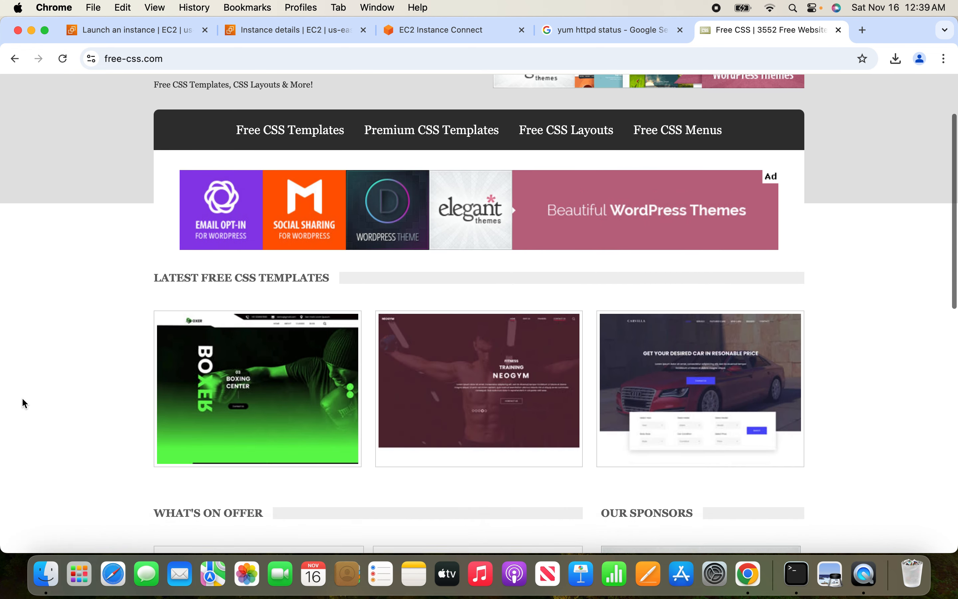
scroll(22, 397, down, 5)
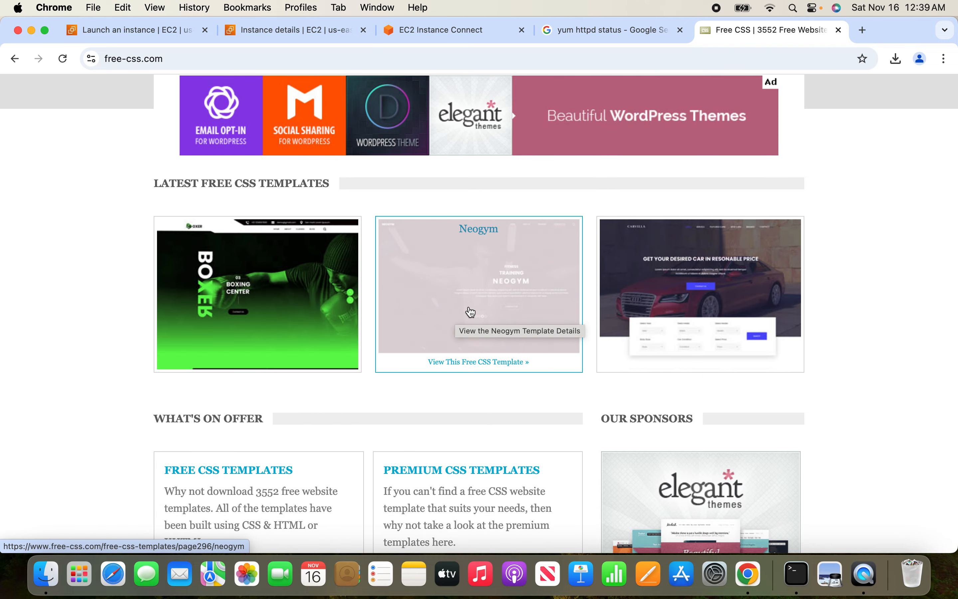
click(642, 283)
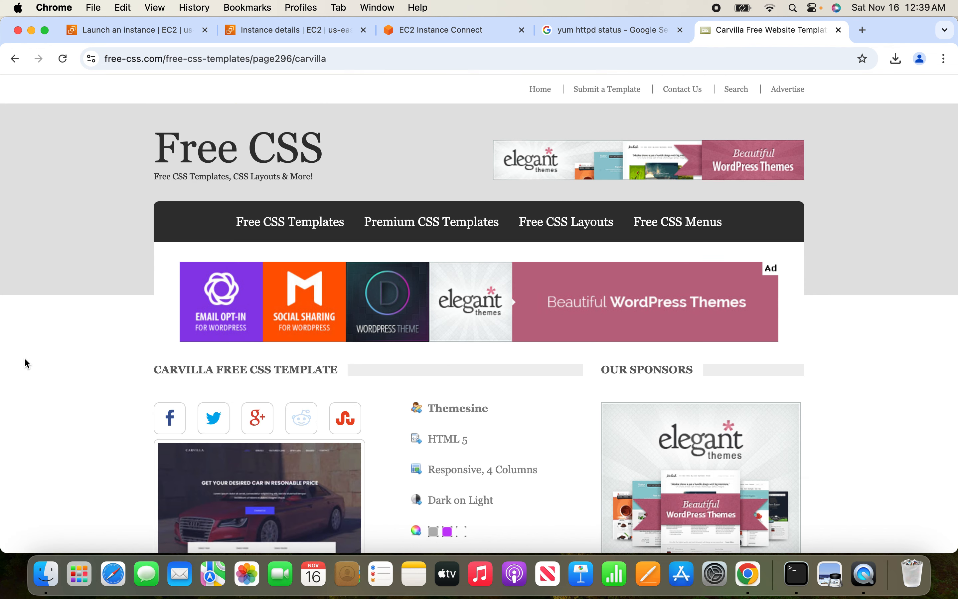
Copy the address of the Carvilla template's download link.
scroll(25, 359, down, 5)
scroll(23, 357, down, 2)
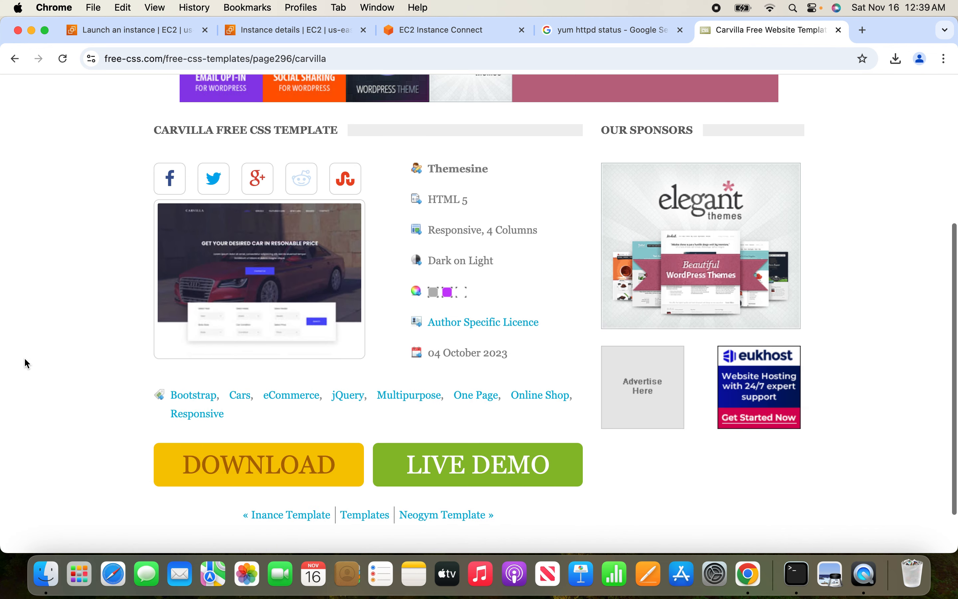
scroll(53, 344, down, 2)
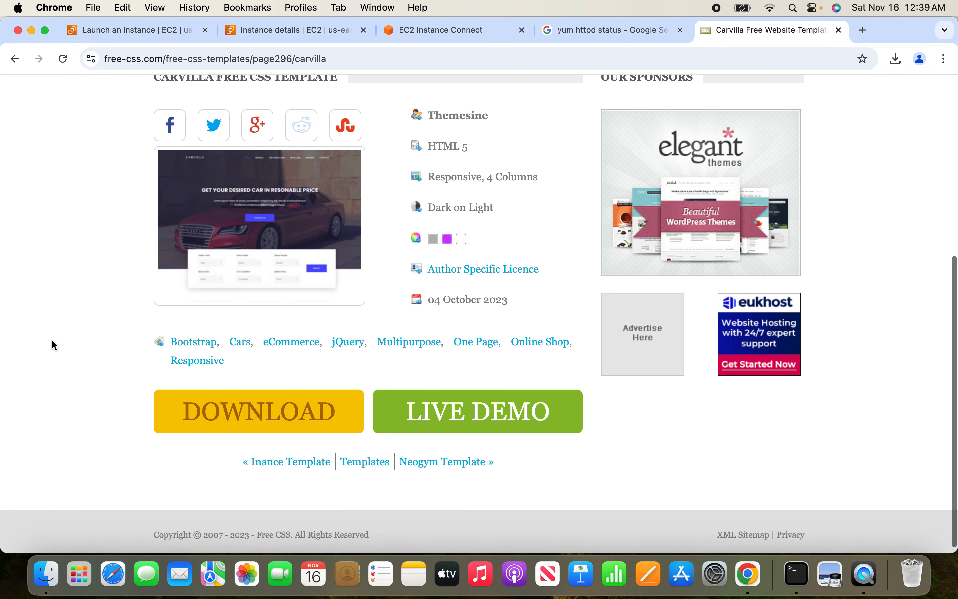
right_click(265, 407)
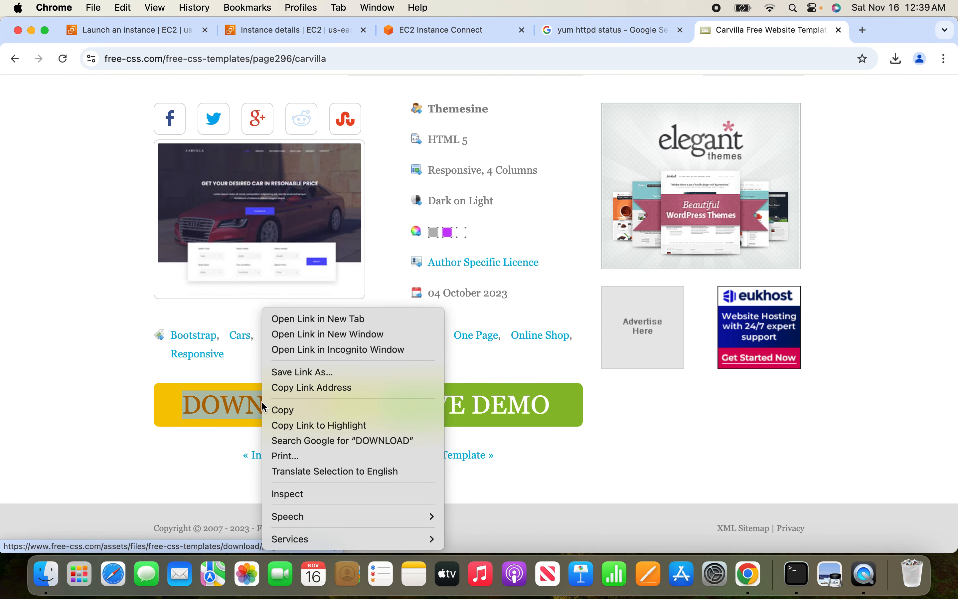
click(336, 388)
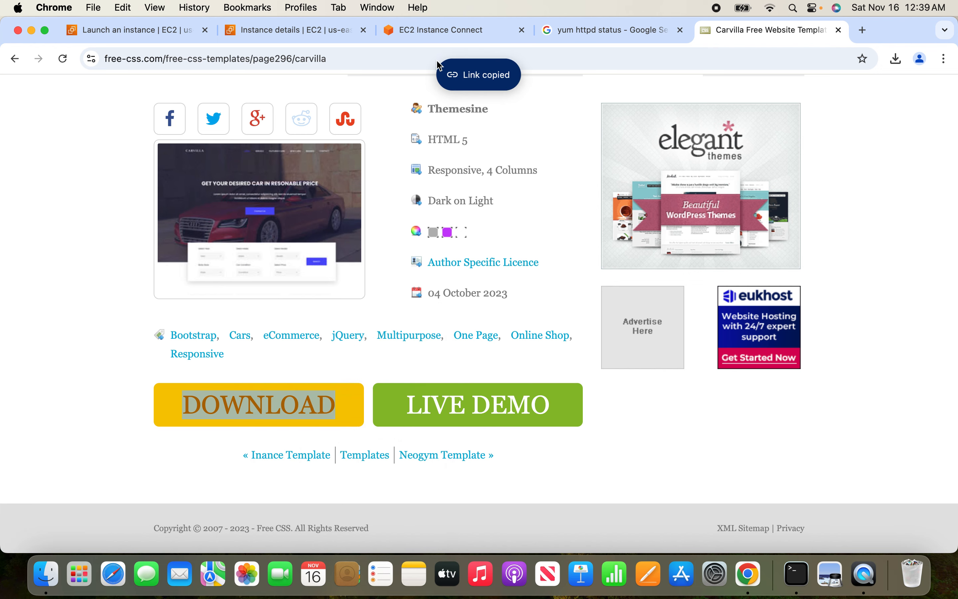
Download the template archive into temp on the instance, using wget with the copied link address.
click(423, 34)
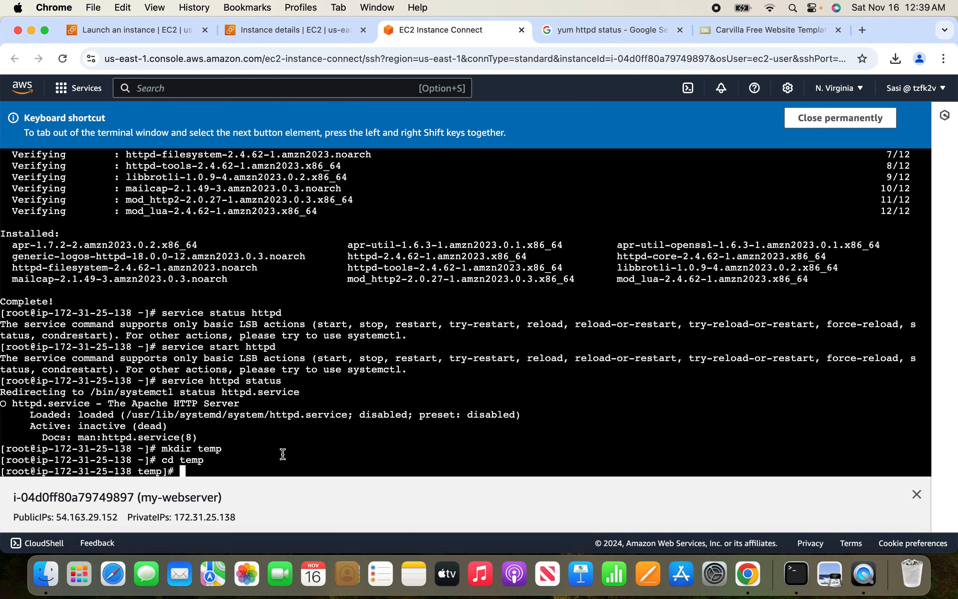
text(wget)
right_click(347, 407)
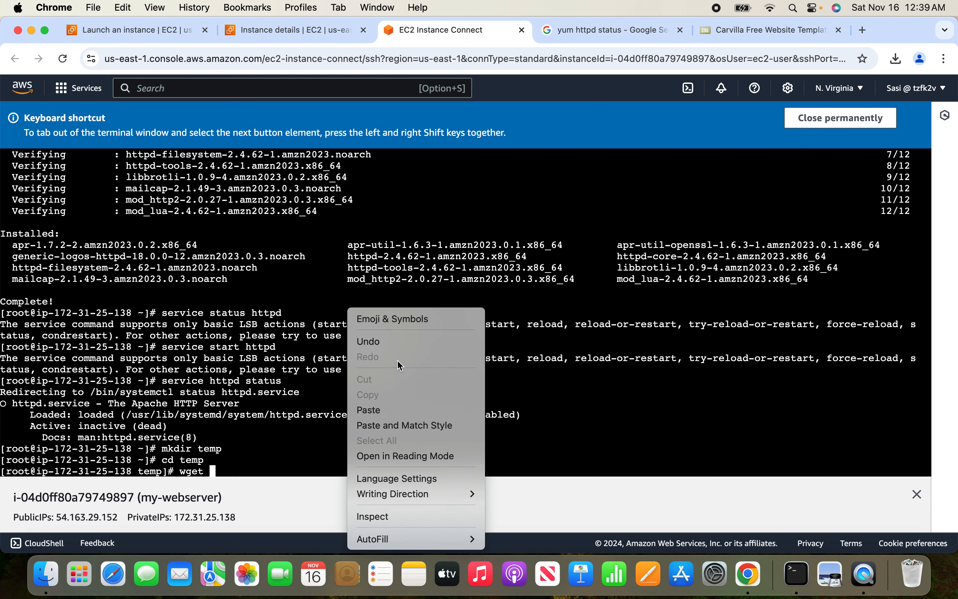
click(397, 410)
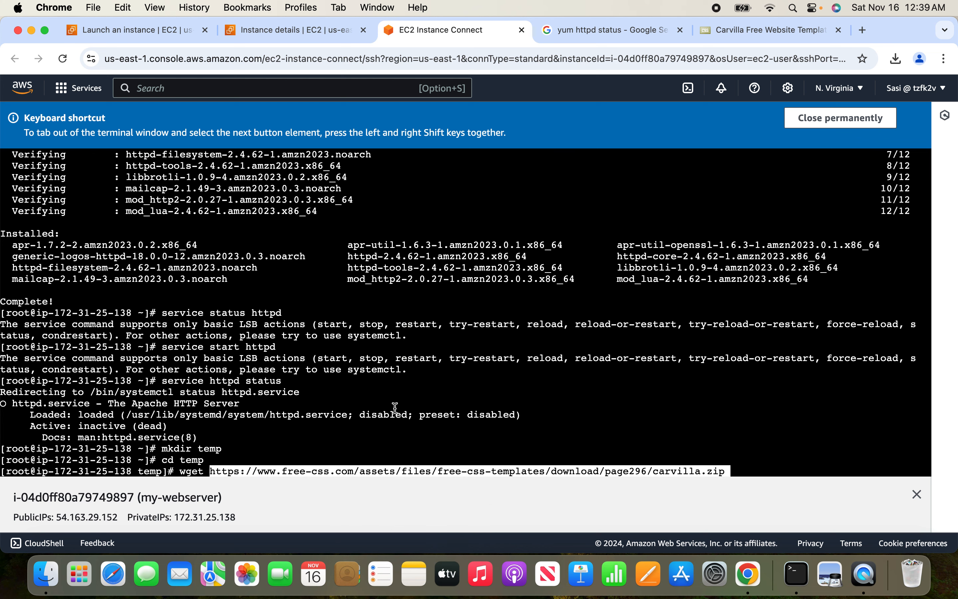
key(Return)
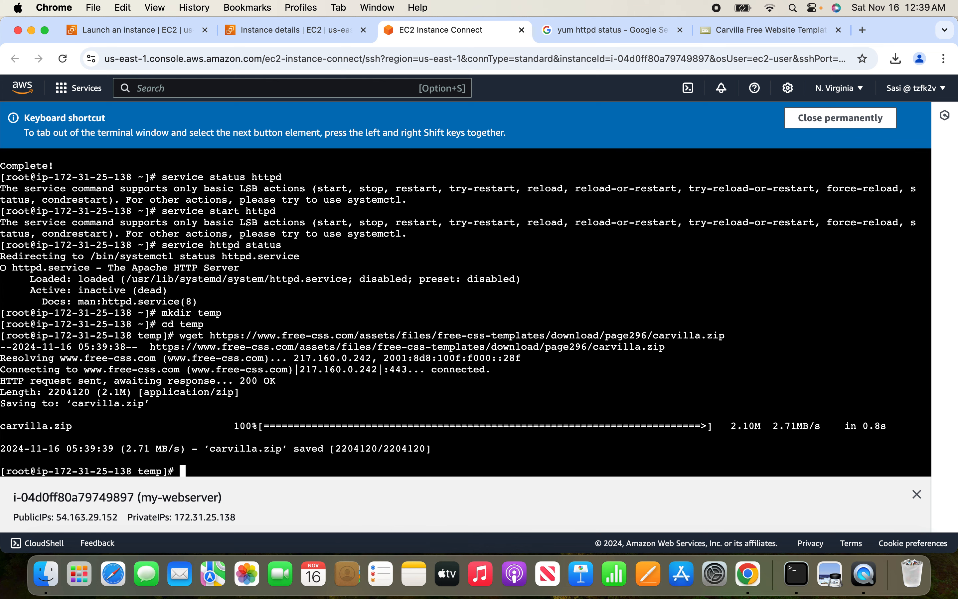
Unzip carvilla.zip in the temp directory and list the directory's contents with ls -l.
text(unzip car)
key(Tab)
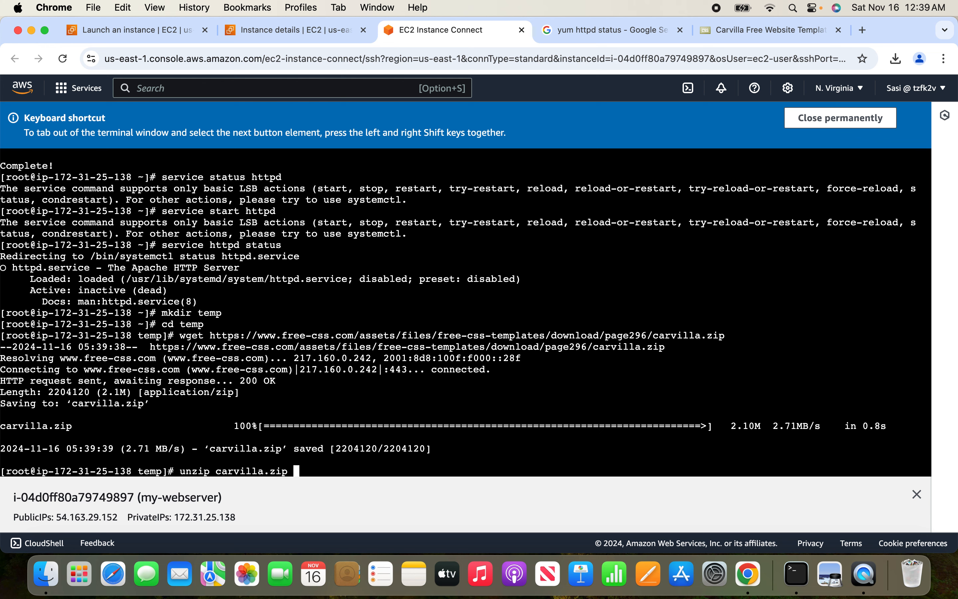
key(Return)
text(ls -l)
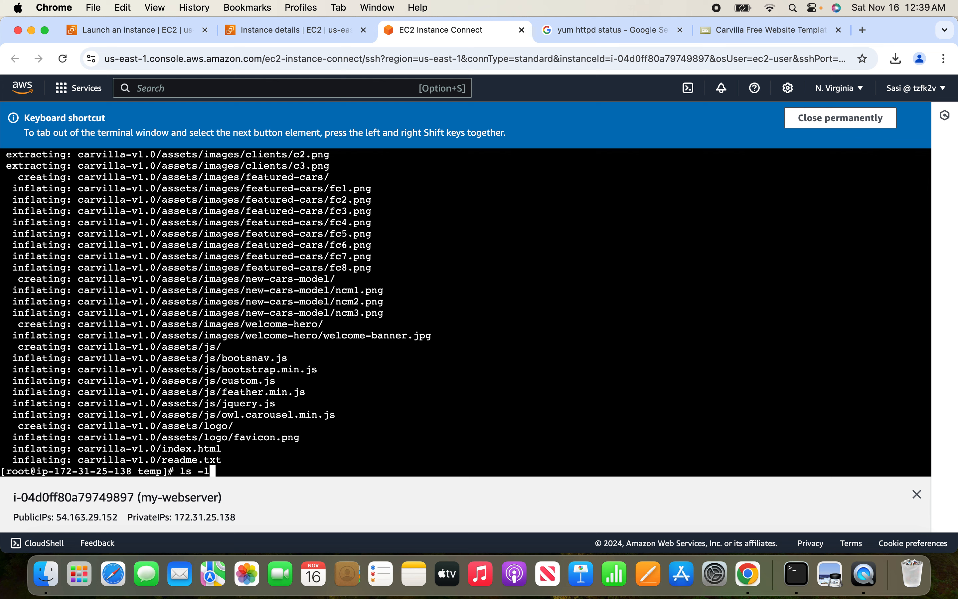
key(Return)
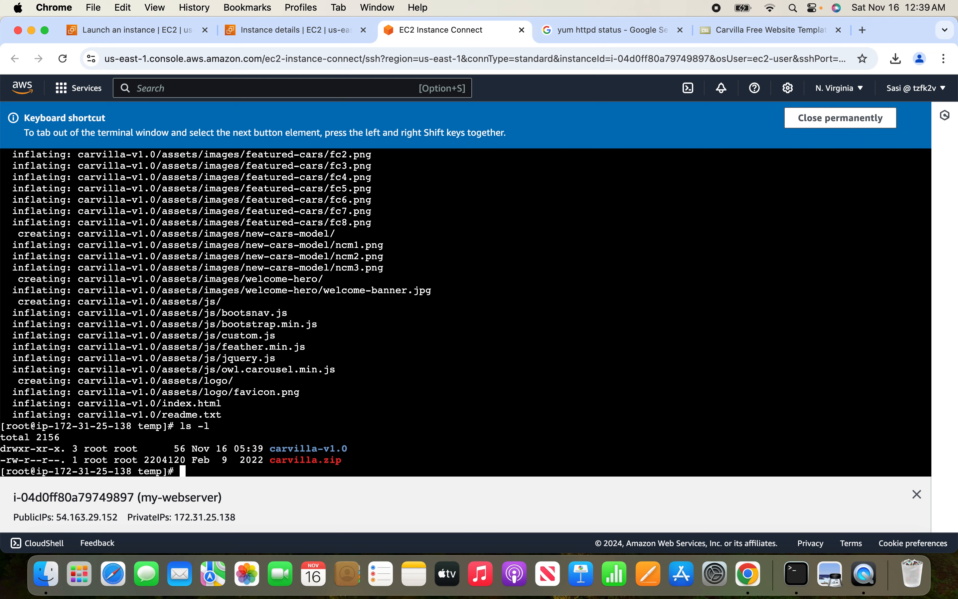
Change into the carvilla-v1.0 directory and list its files with ls -ltr.
text(cd car)
key(Tab)
key(Return)
text(ls -ltr)
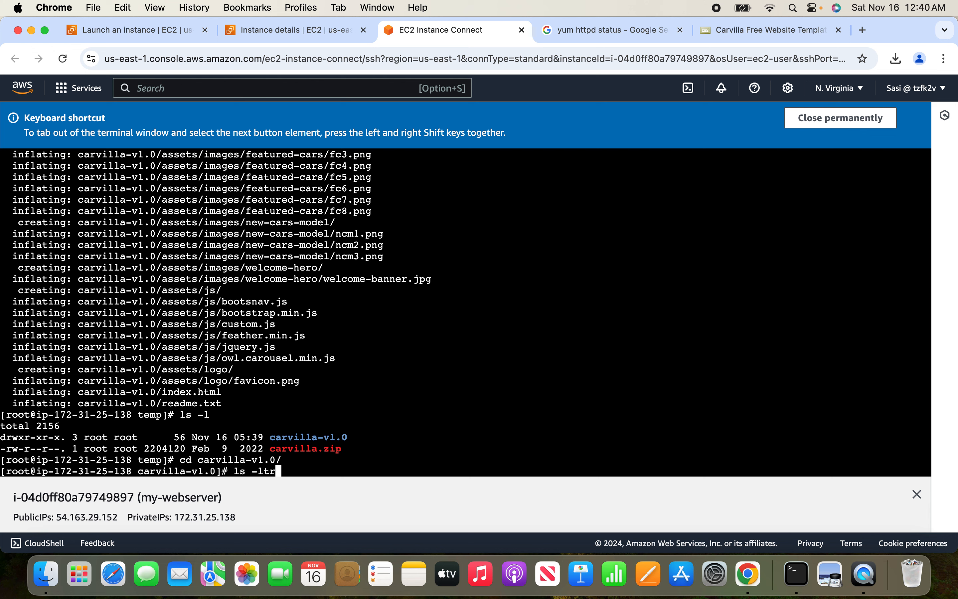
key(Return)
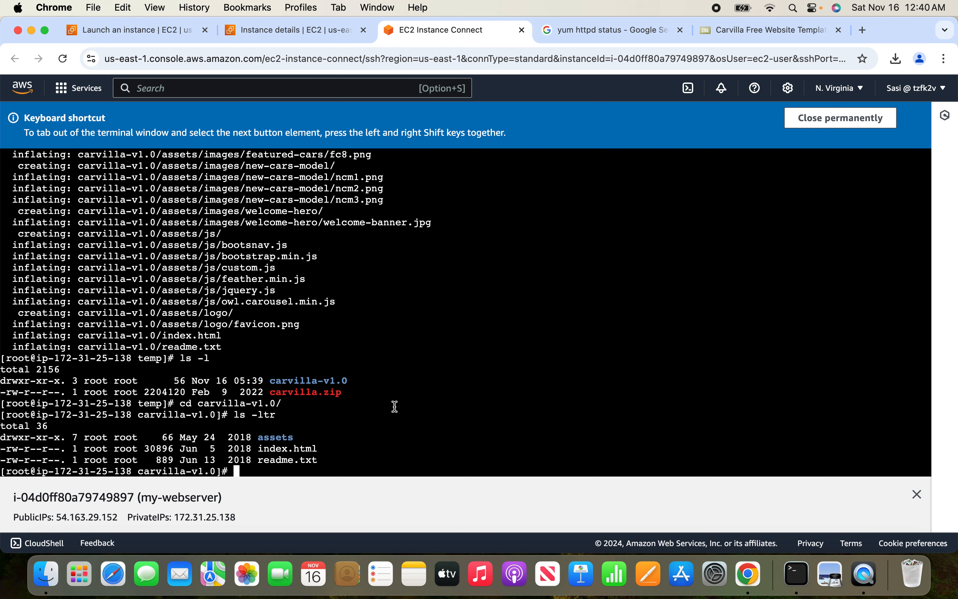
Move everything in carvilla-v1.0 to /var/www/html/.
text(mv)
text(* /var/www/html/)
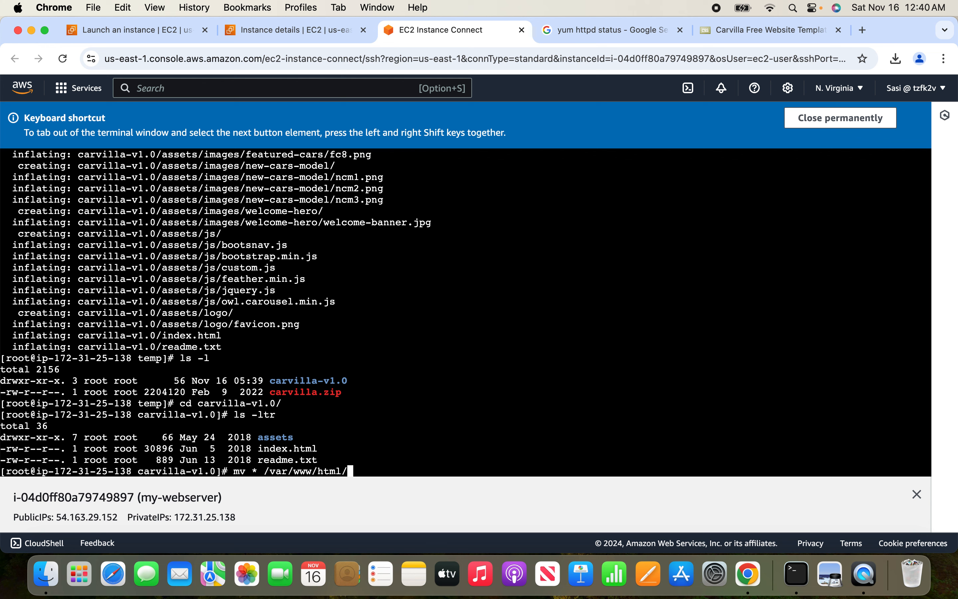
key(Return)
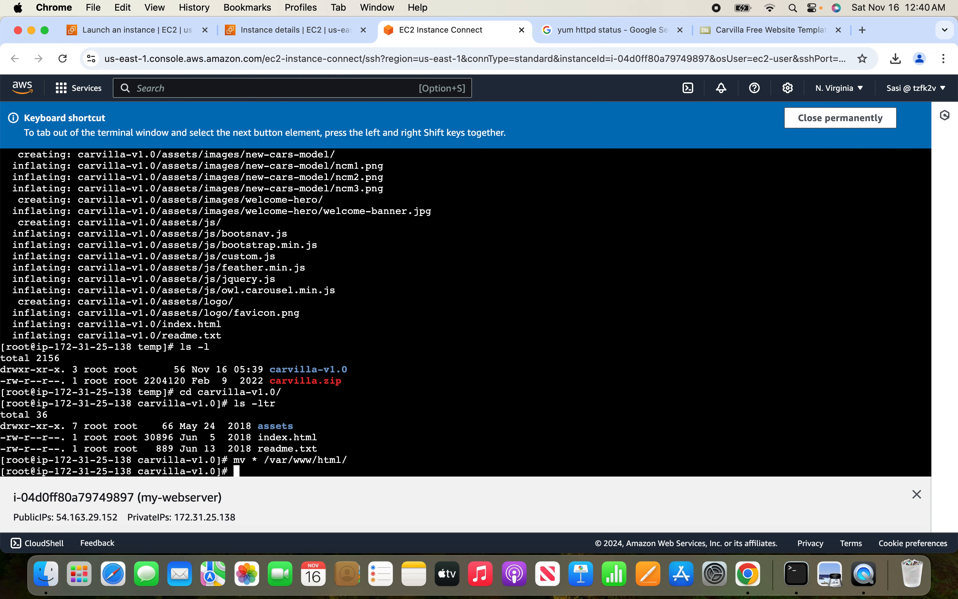
Change into /var/www/html and list its contents with ls -ltr.
text(cd /var/www/html)
key(Return)
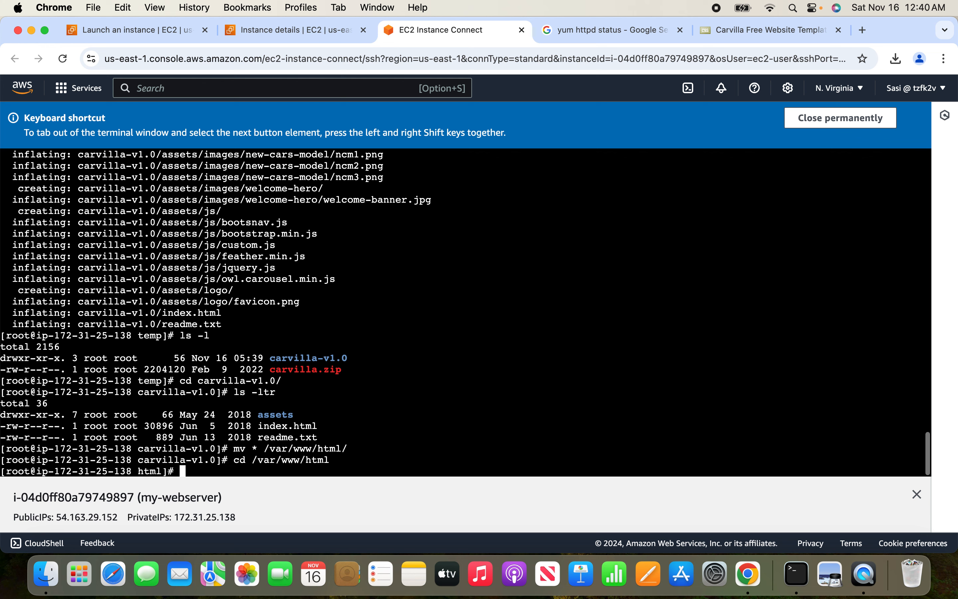
text(ls -lt)
text(r)
key(Return)
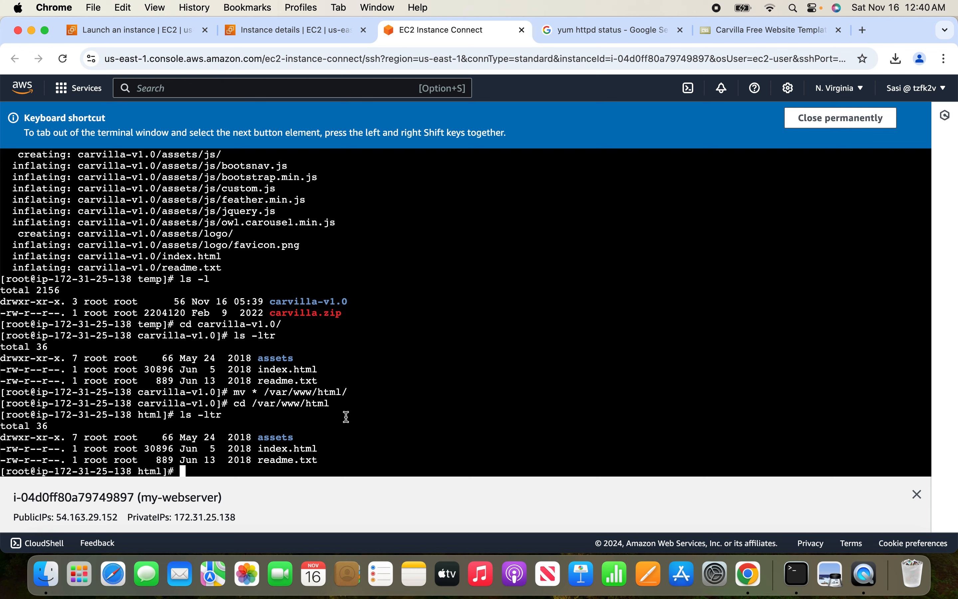
Recall the earlier httpd status command, change it to service httpd start, and run it.
key(Up)
key(Up)
key(Up)
key(Up)
key(Up)
key(Up)
key(Up)
key(Up)
key(Up)
key(Up)
key(Up)
key(BackSpace)
key(BackSpace)
key(BackSpace)
key(BackSpace)
key(BackSpace)
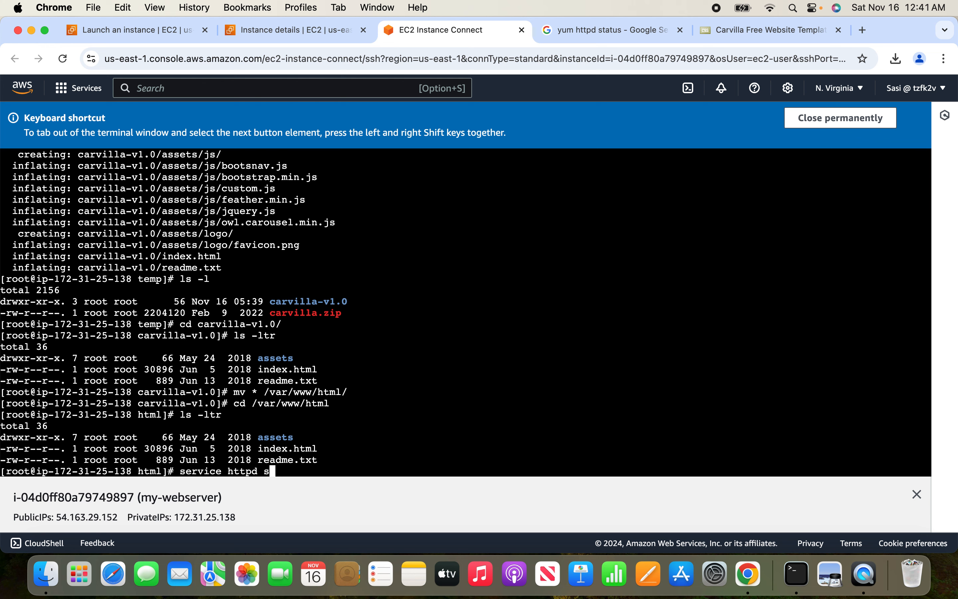
text(tart)
key(Return)
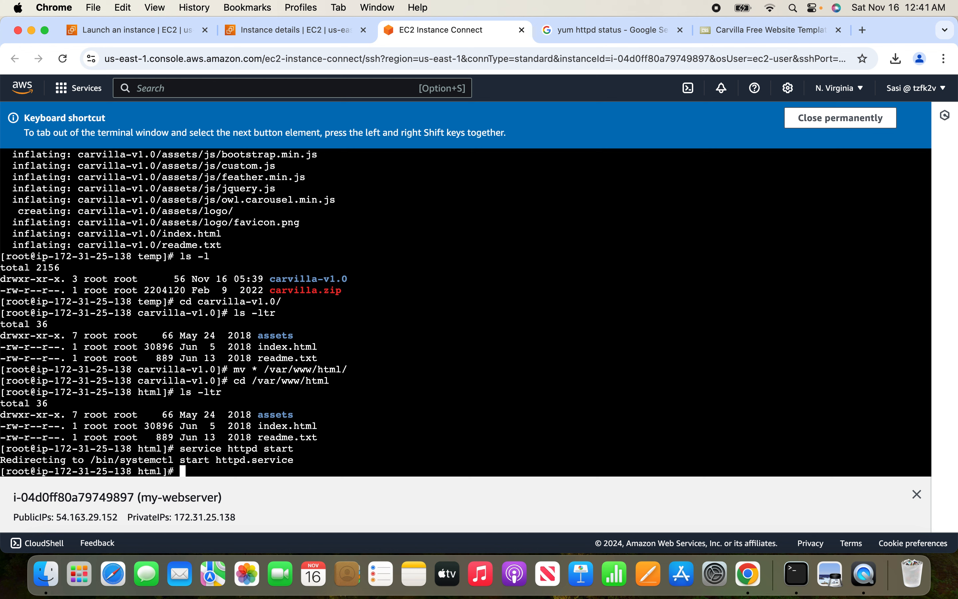
Run service httpd status and examine the Active line of the output.
key(Up)
key(Up)
key(Down)
key(BackSpace)
key(BackSpace)
text(tus)
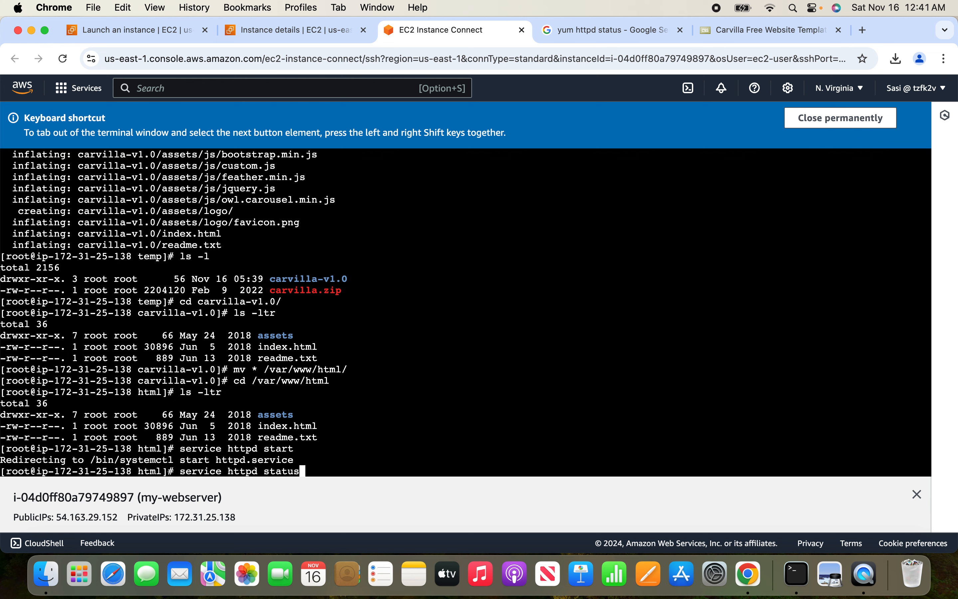
key(Return)
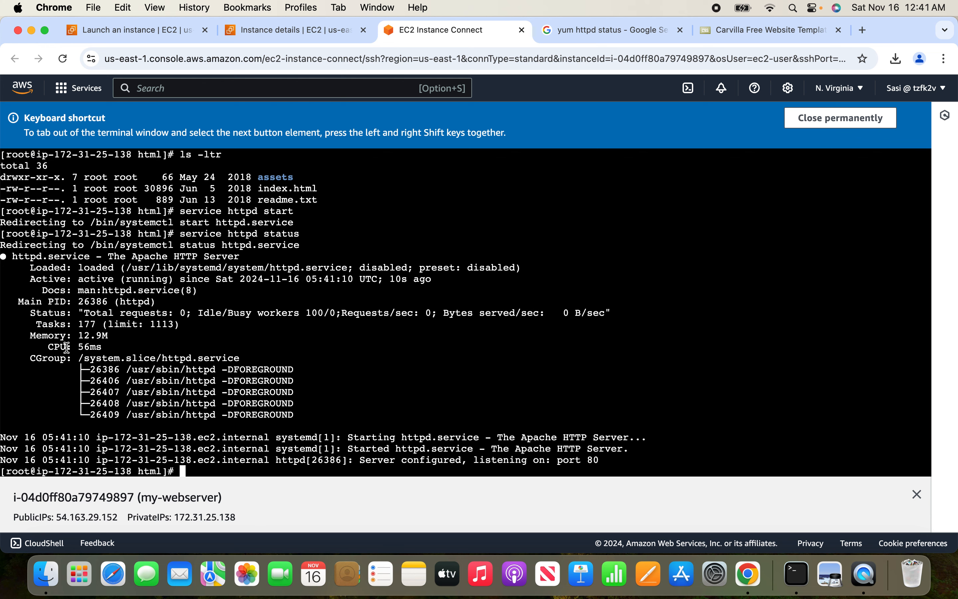
drag(55, 279, 110, 277)
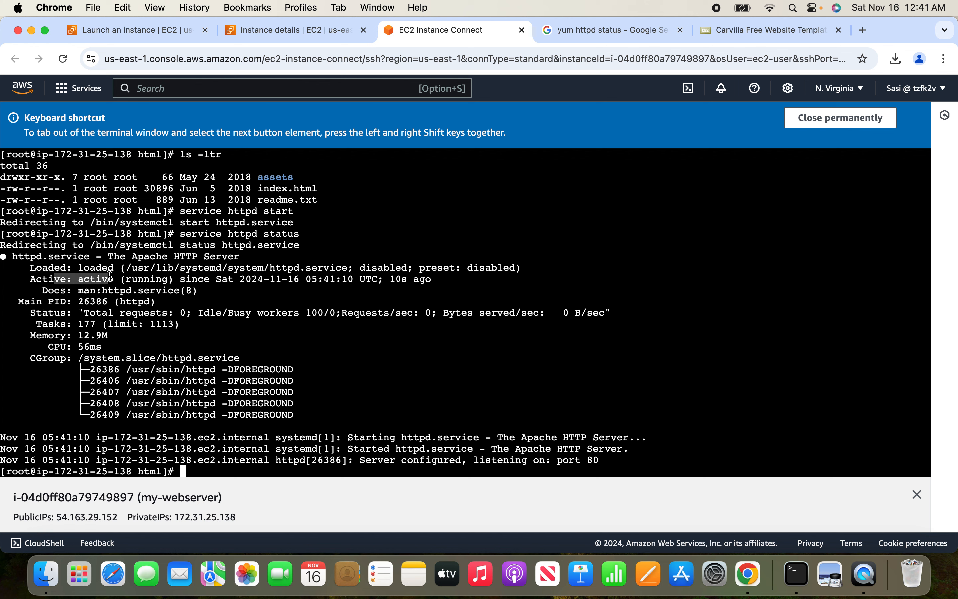
click(201, 326)
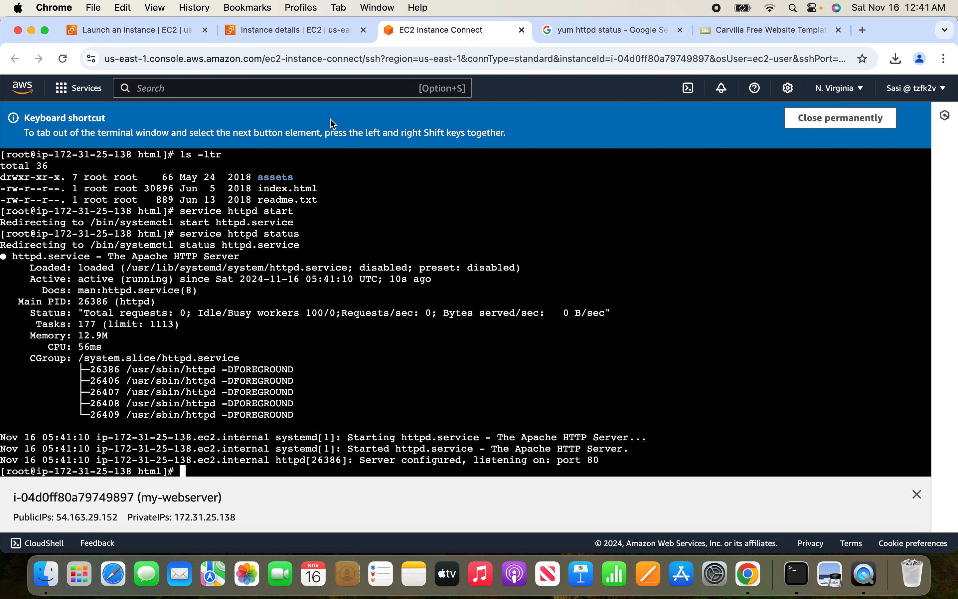
Copy the my-webserver instance's public IPv4 address from its instance details and open it in a new browser tab.
click(291, 37)
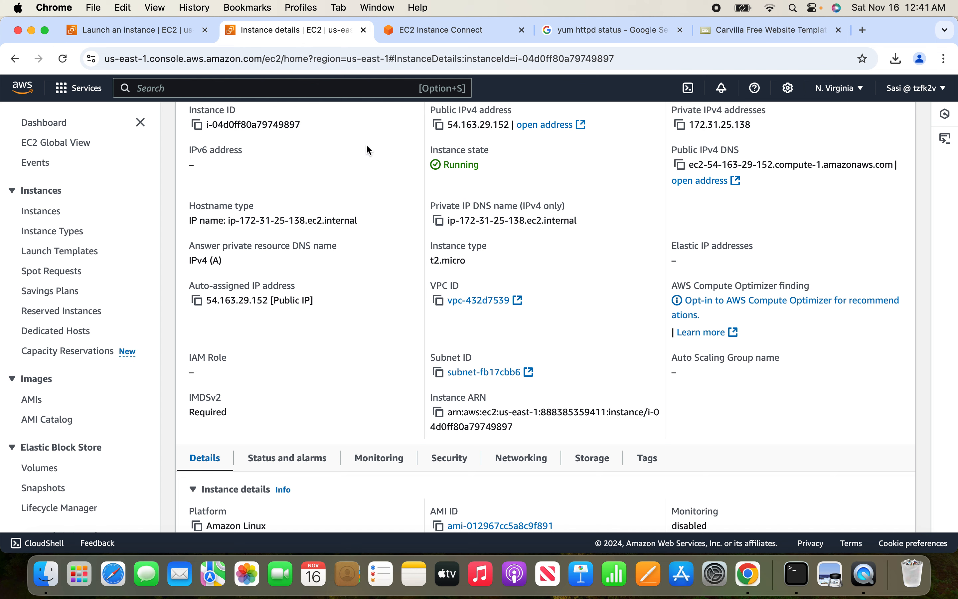
scroll(358, 158, up, 2)
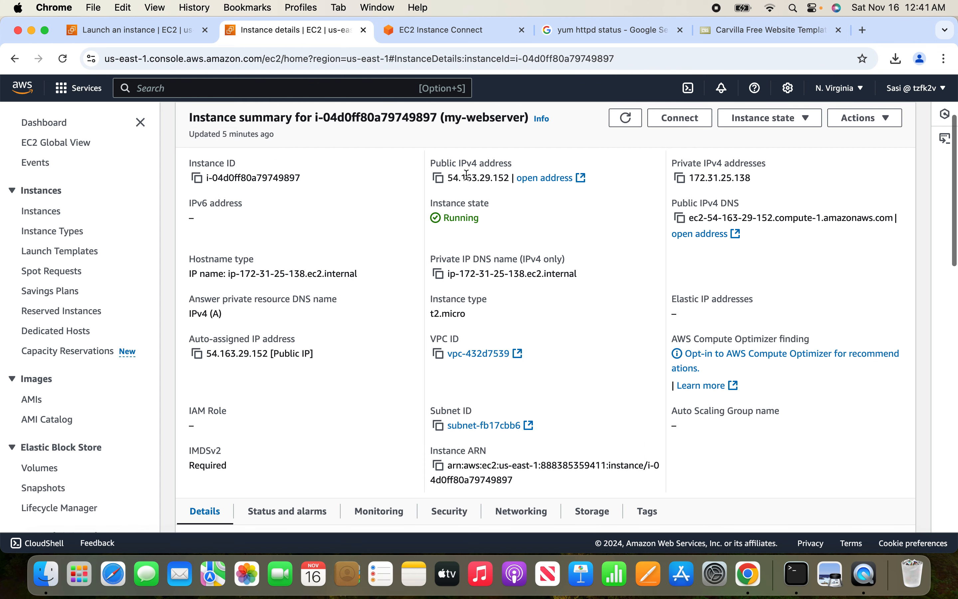
click(440, 179)
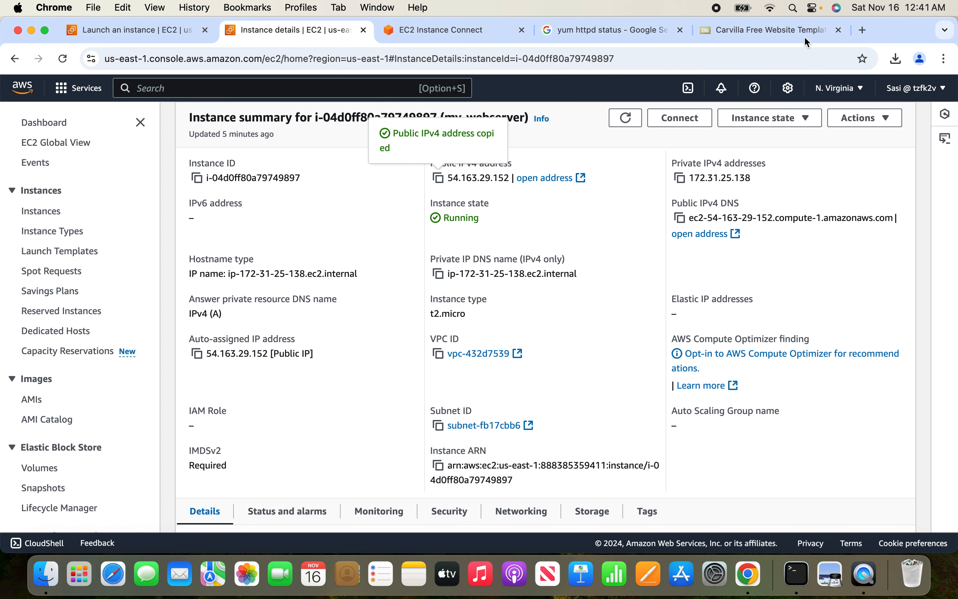
click(864, 30)
key(super+v)
key(Return)
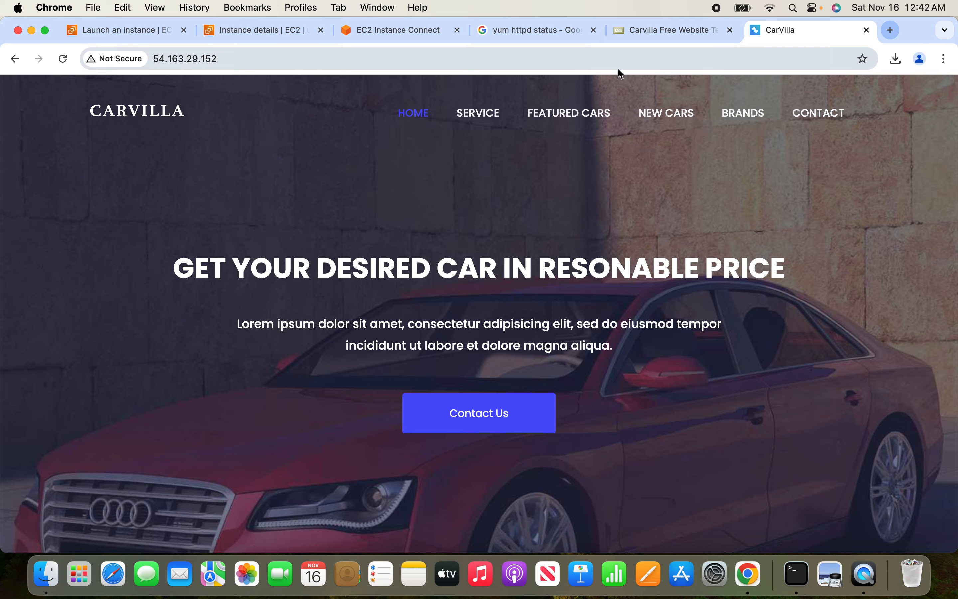
Close the browser tabs of the hosted CarVilla site, the template download page, the Google search and the instance details.
click(866, 31)
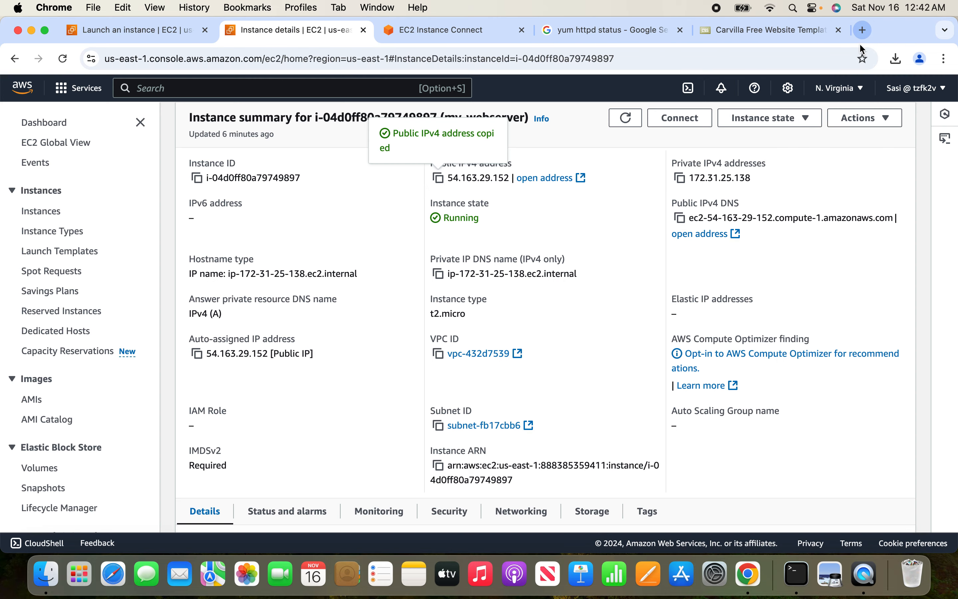
click(836, 35)
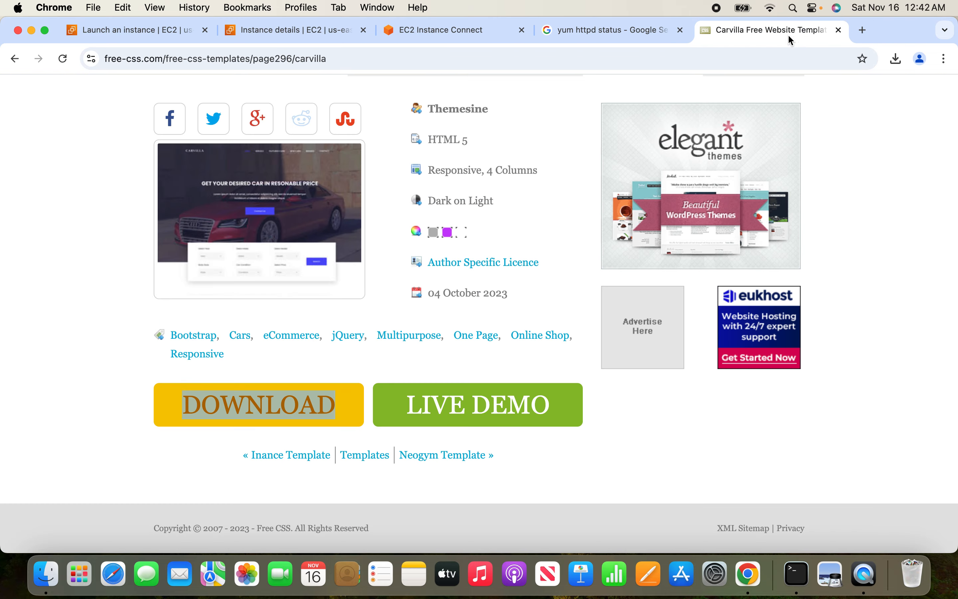
click(841, 31)
click(682, 30)
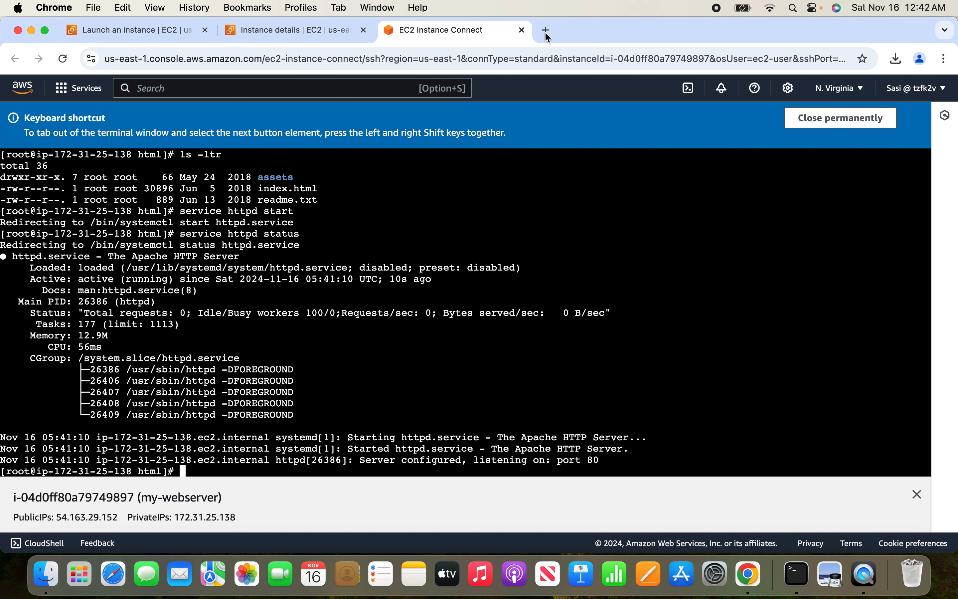
click(299, 27)
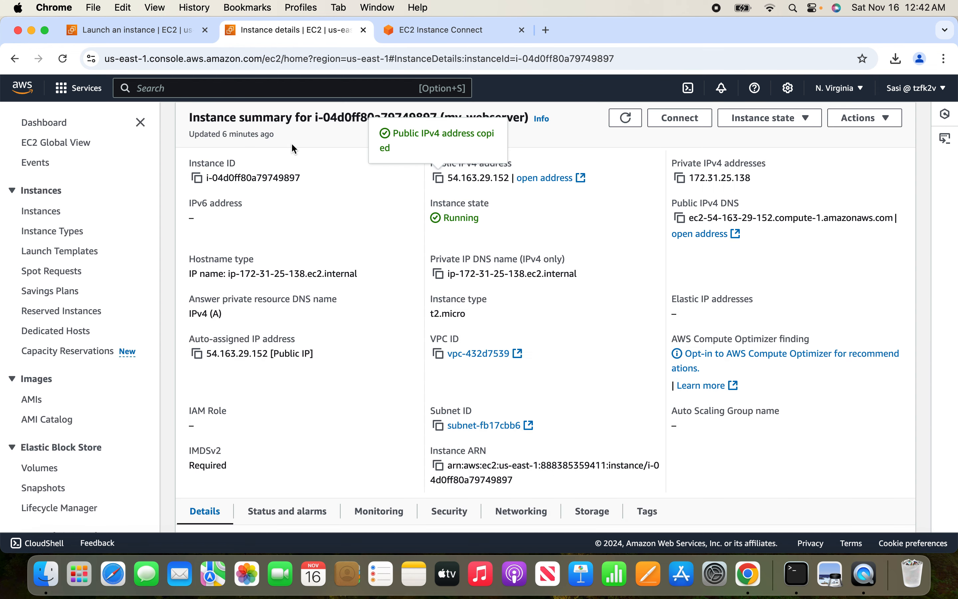
click(363, 30)
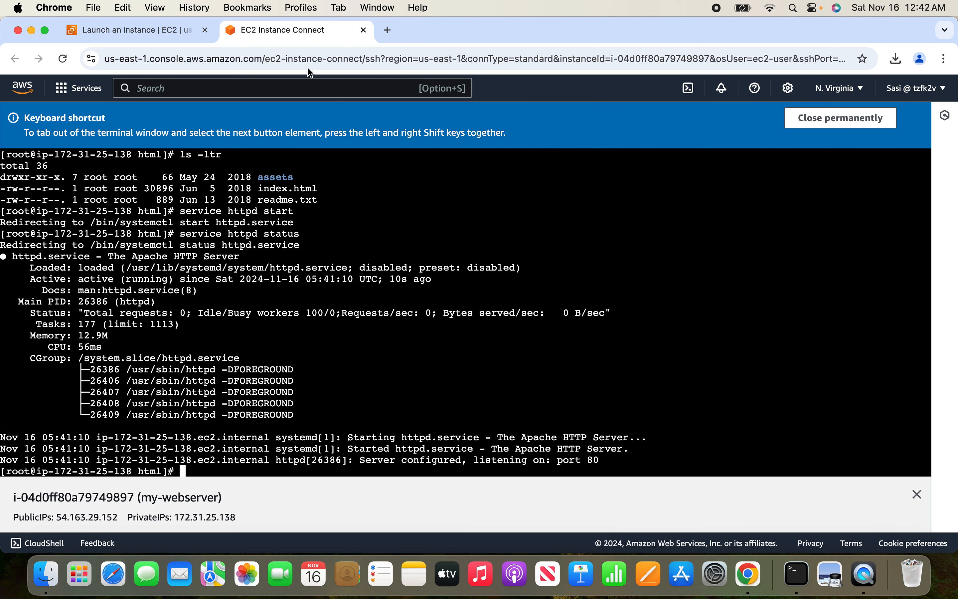
Open the list of running EC2 instances from the EC2 dashboard and stop the my-webserver instance.
click(179, 30)
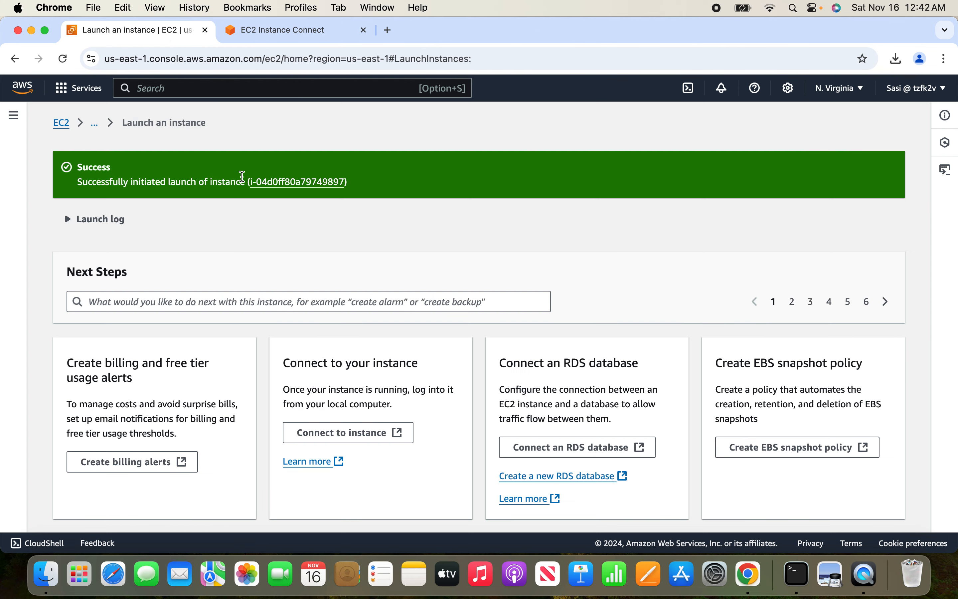
click(66, 125)
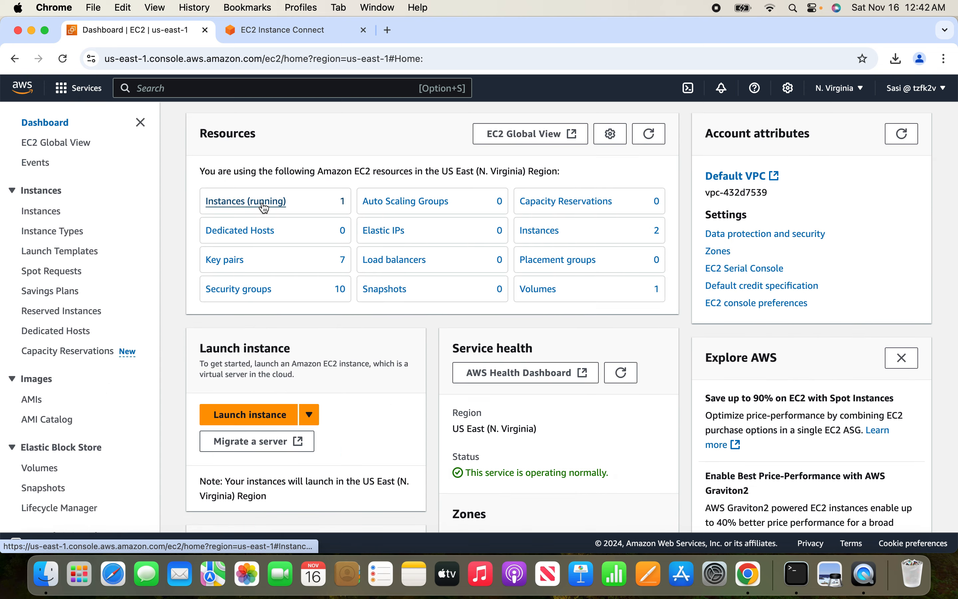
click(259, 204)
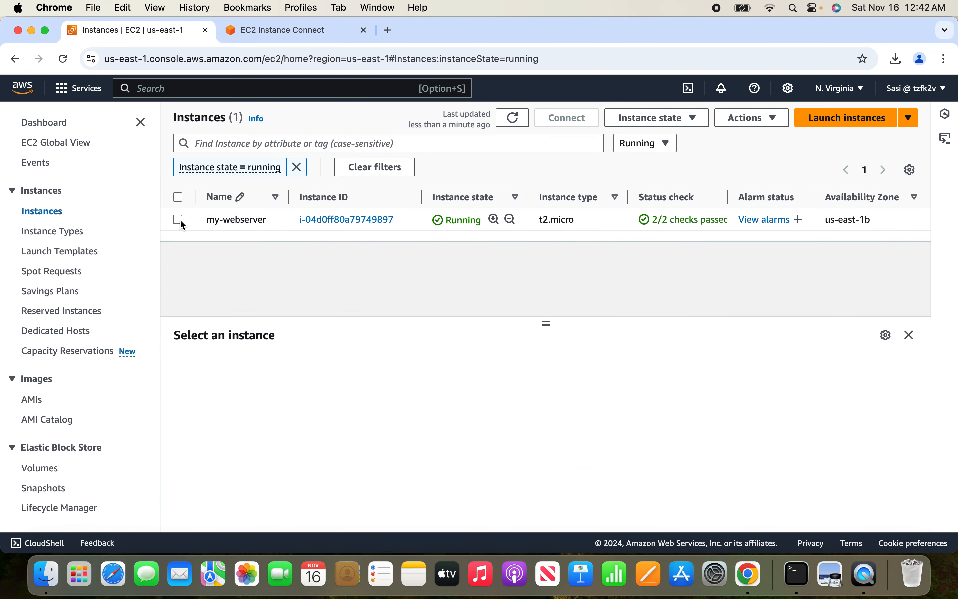
click(179, 220)
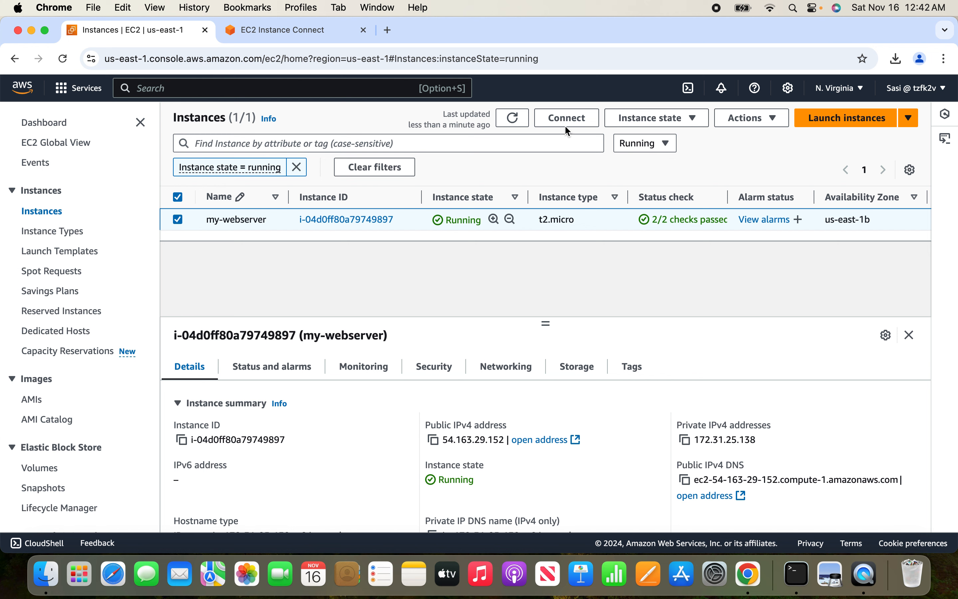
click(691, 119)
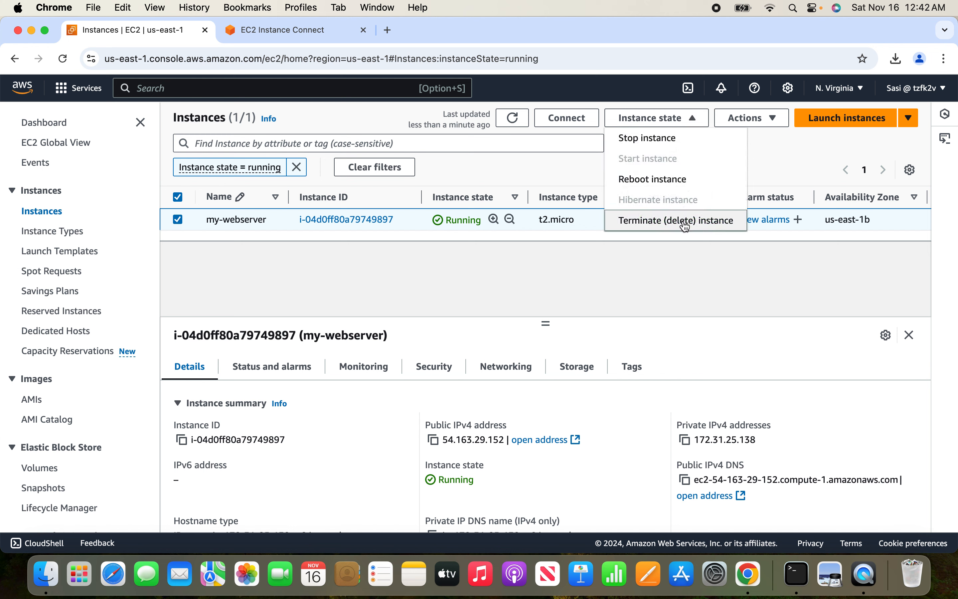
click(672, 146)
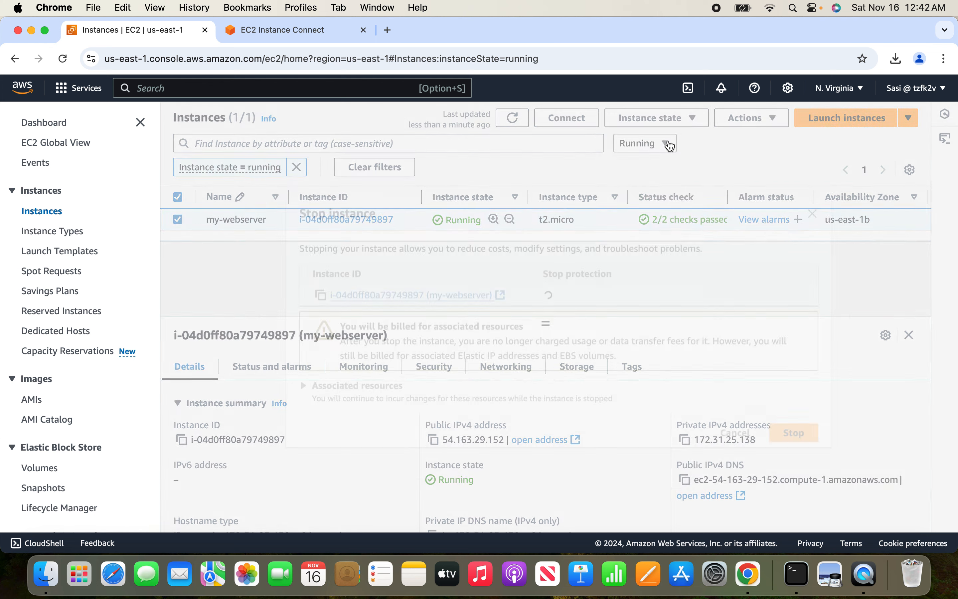
click(804, 430)
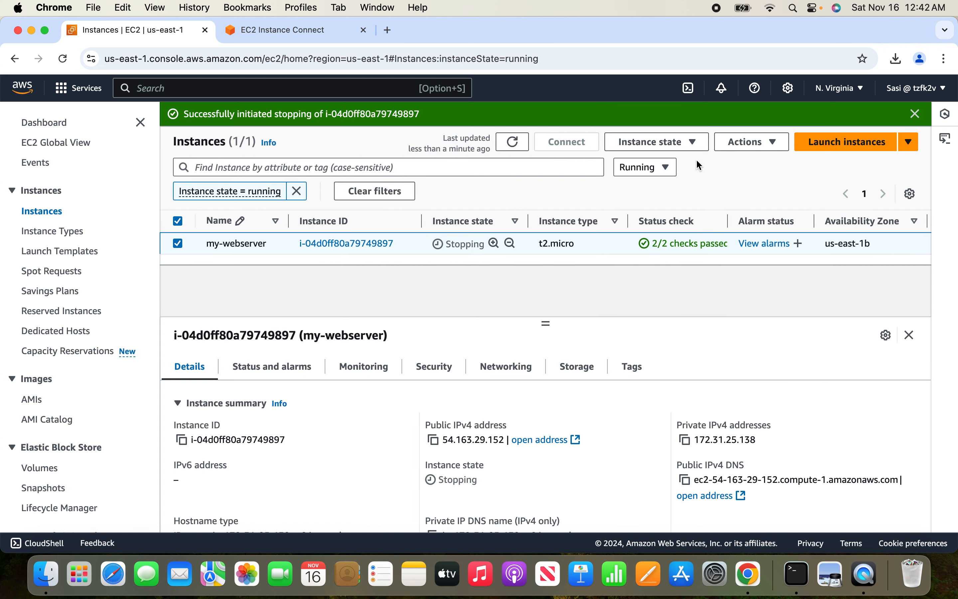
Remove the "Instance state = running" filter from the instances list and reload the list.
click(63, 60)
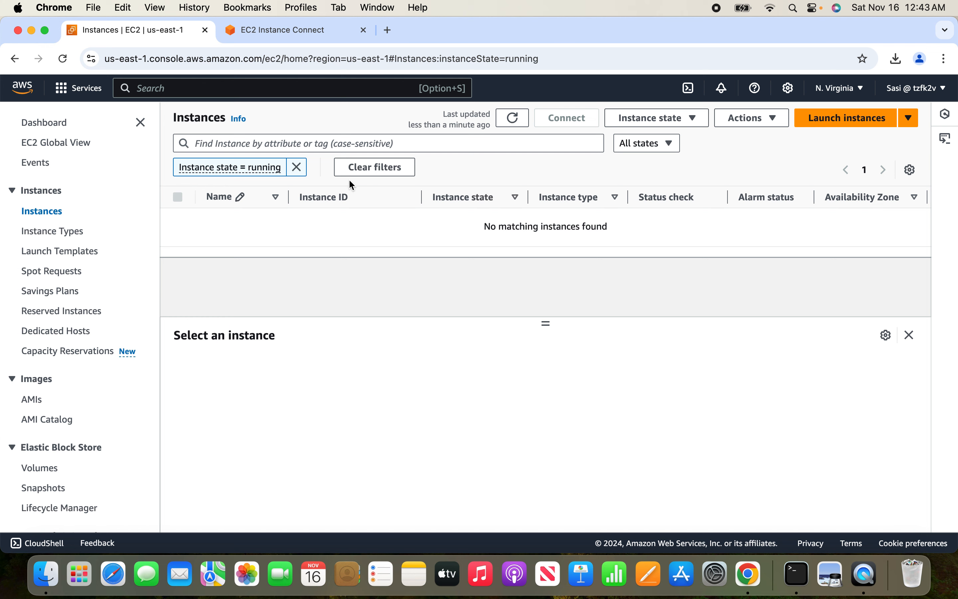
click(298, 167)
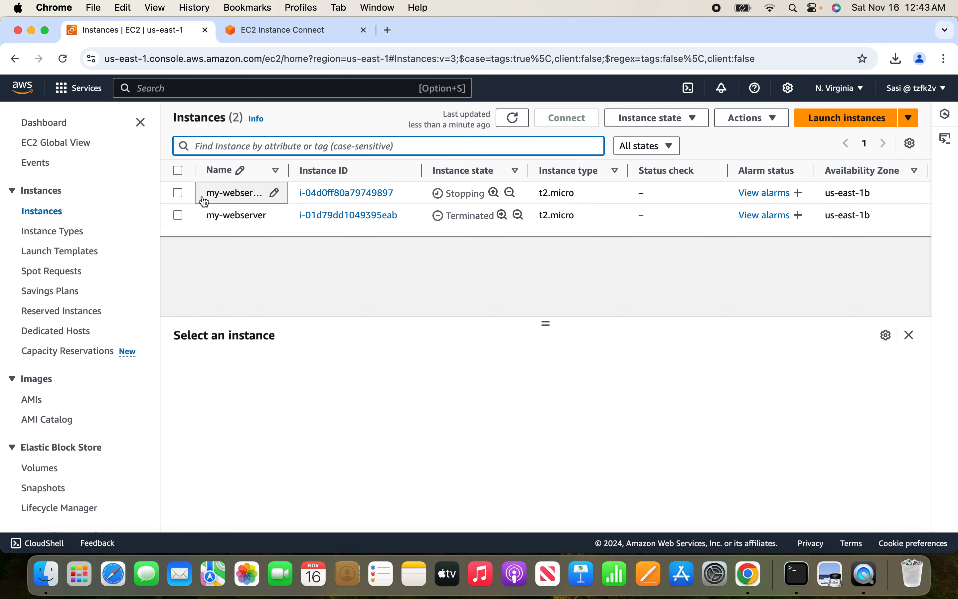
click(63, 59)
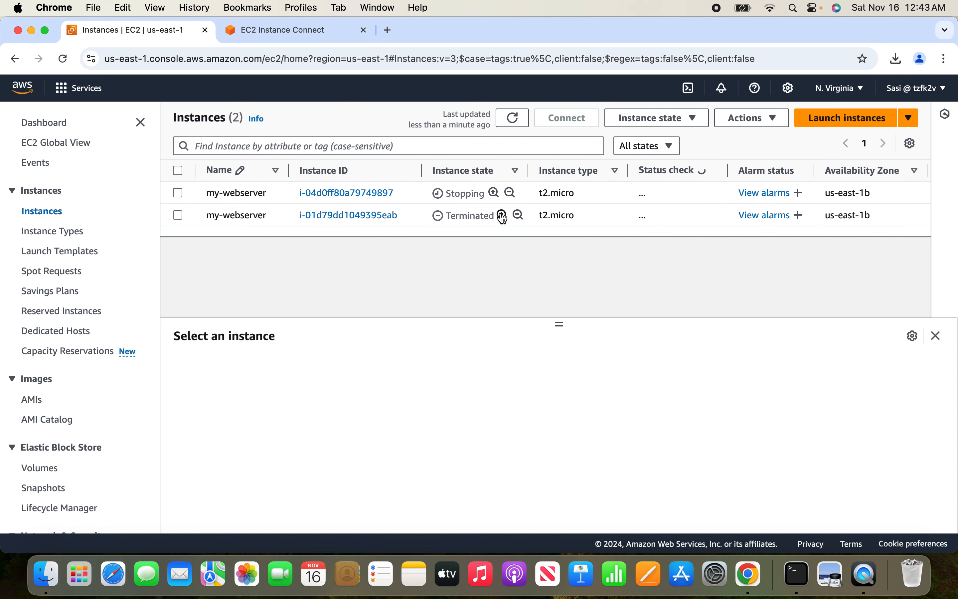
Select the my-webserver instance being stopped and reload the instances list repeatedly to check its state.
click(178, 194)
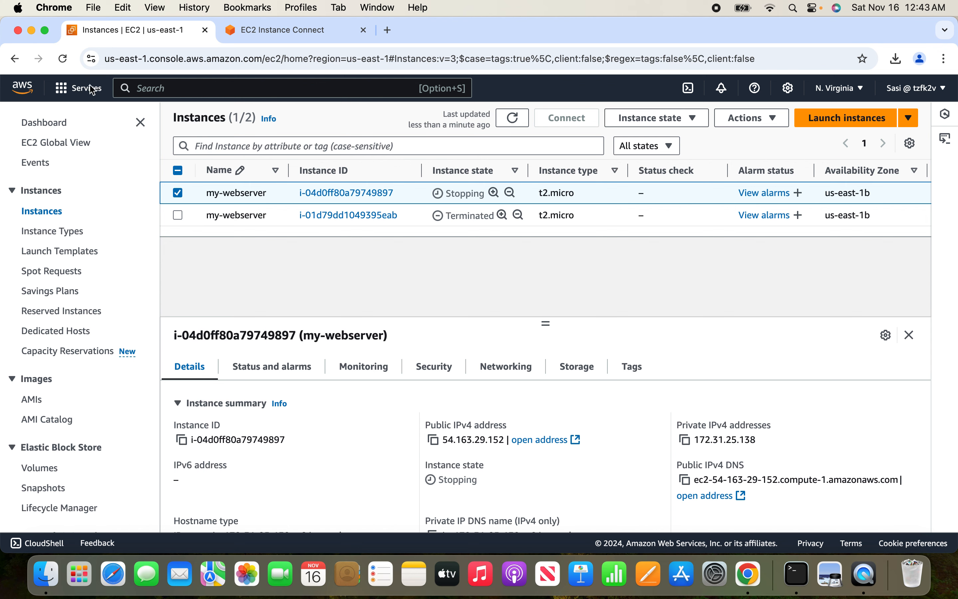
click(69, 59)
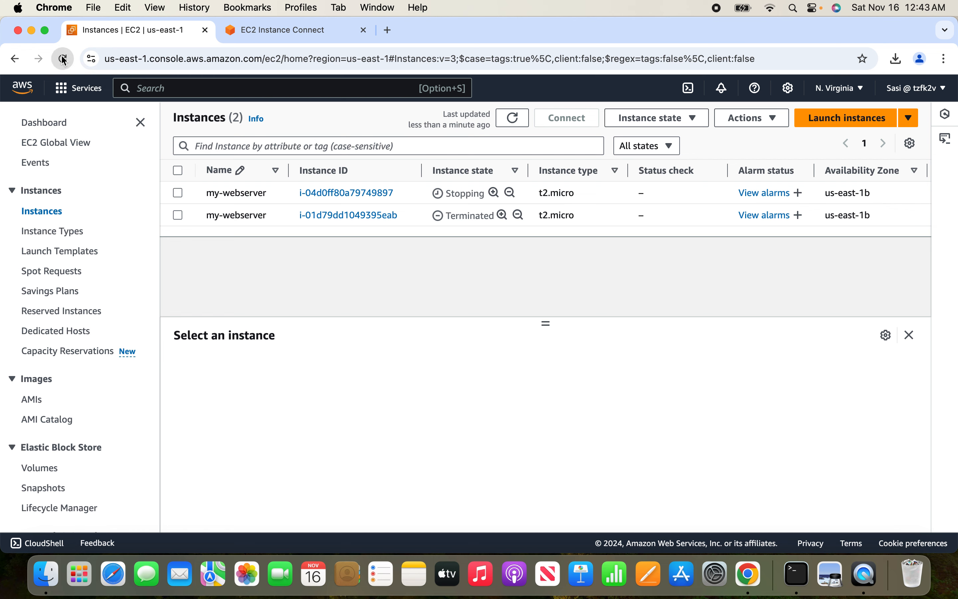
click(67, 60)
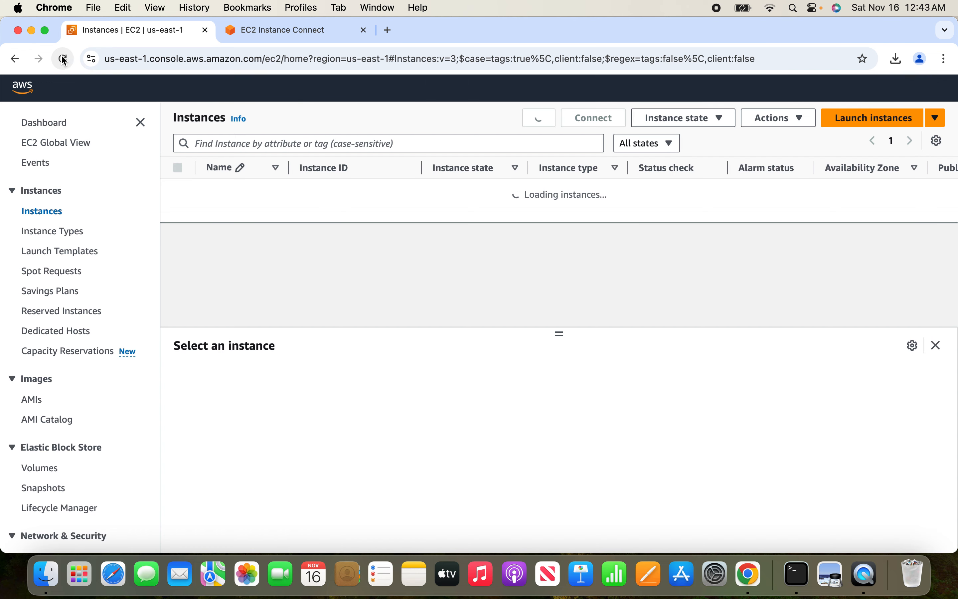
click(63, 60)
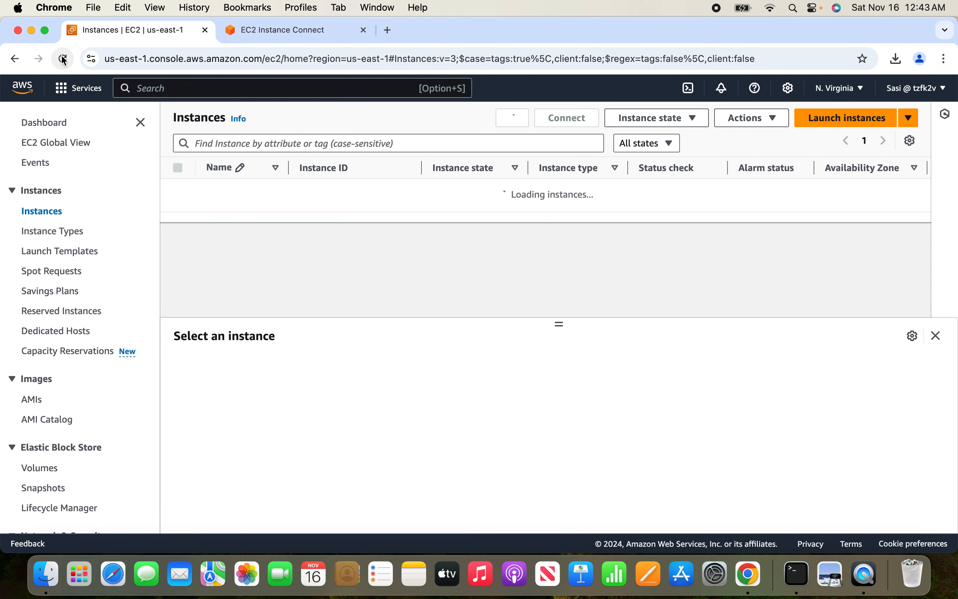
click(63, 59)
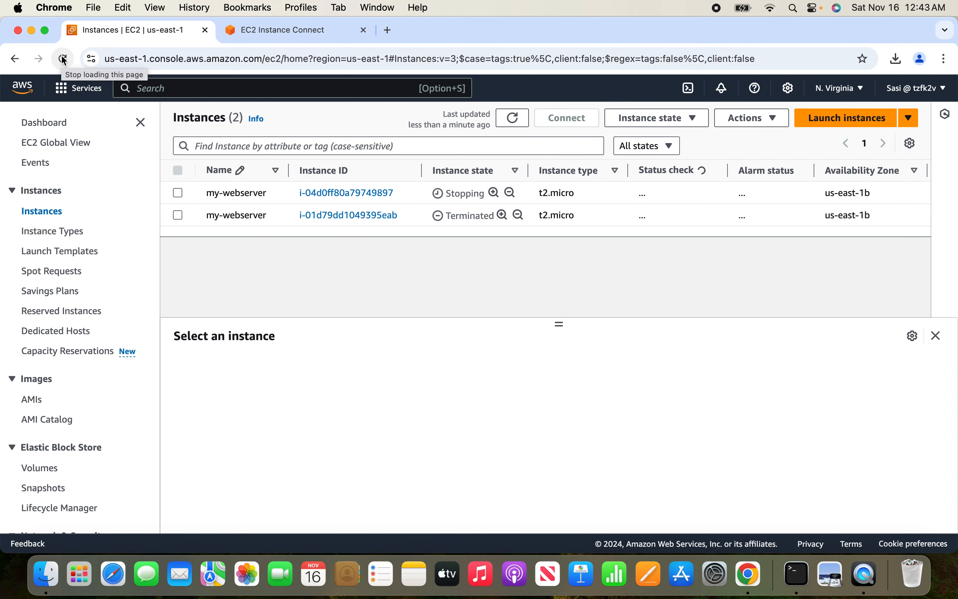
click(63, 59)
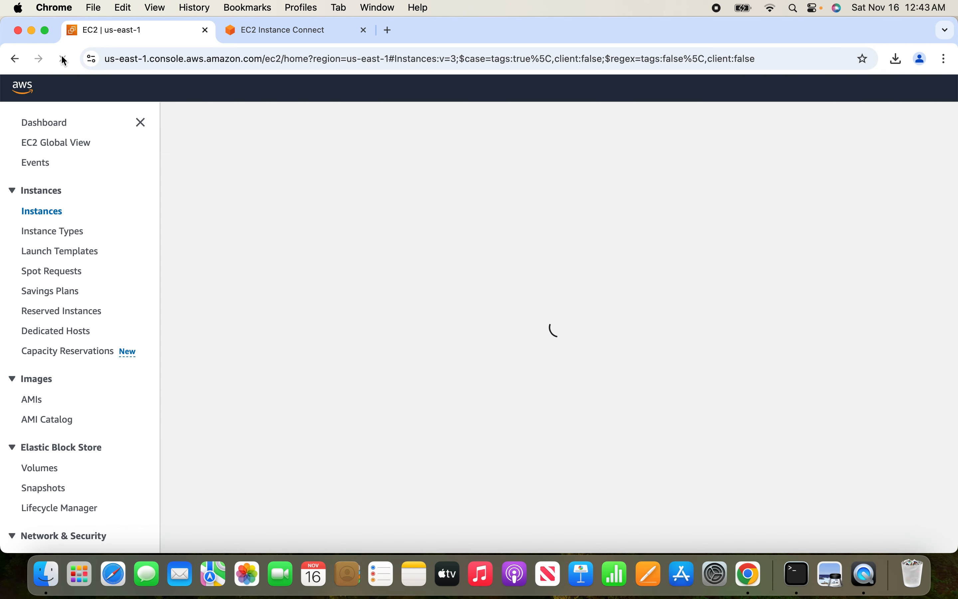
Close the EC2 Instance Connect terminal session's browser tab and reload the instances list.
click(275, 30)
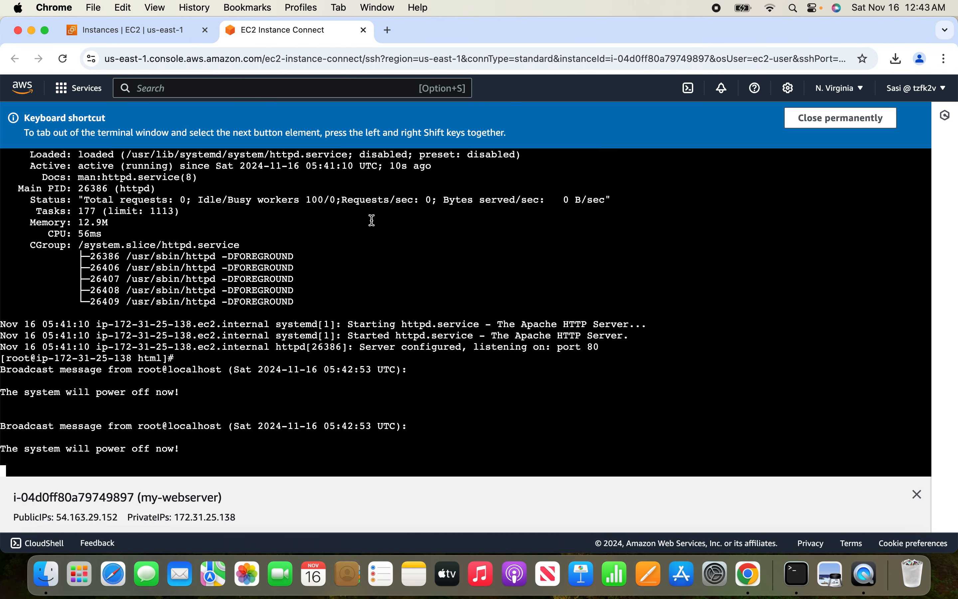
click(364, 29)
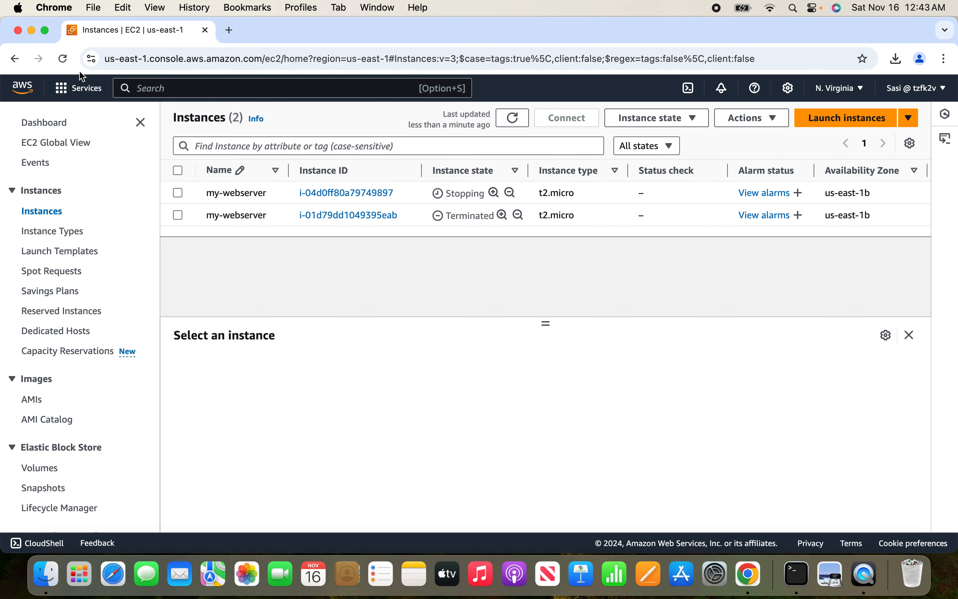
click(65, 62)
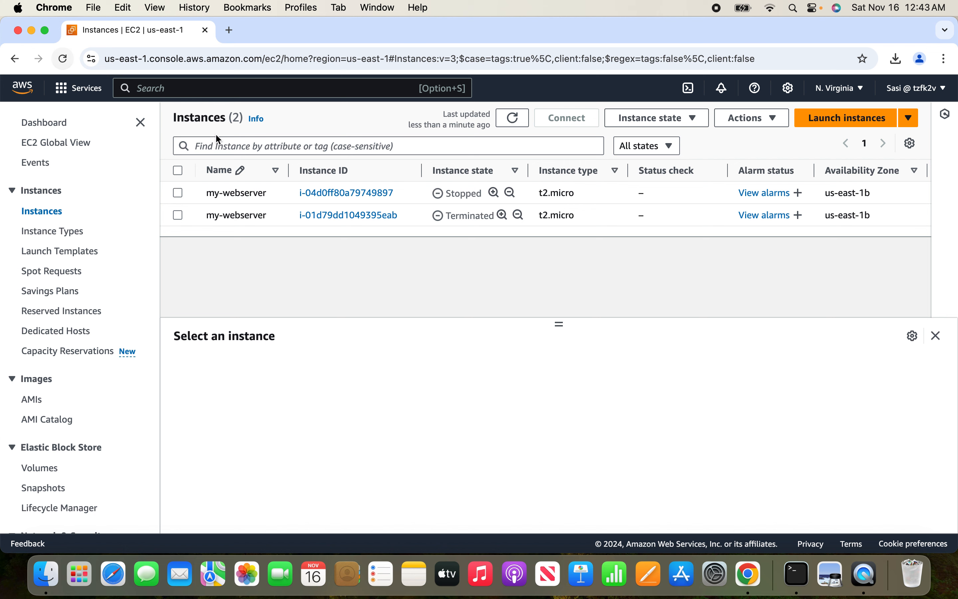
Terminate the stopped my-webserver instance and reload the instances list to check its state.
click(178, 193)
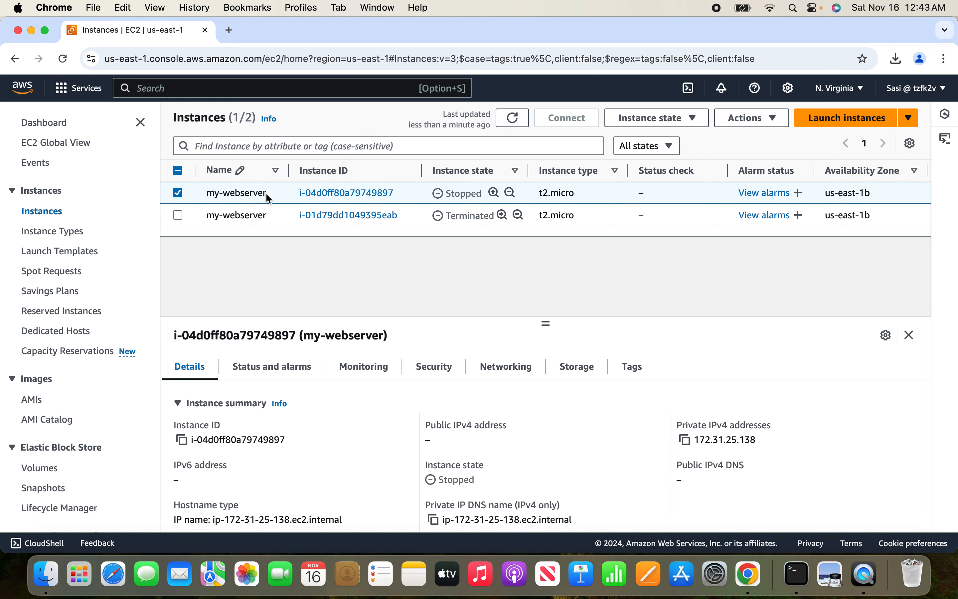
click(696, 117)
click(668, 218)
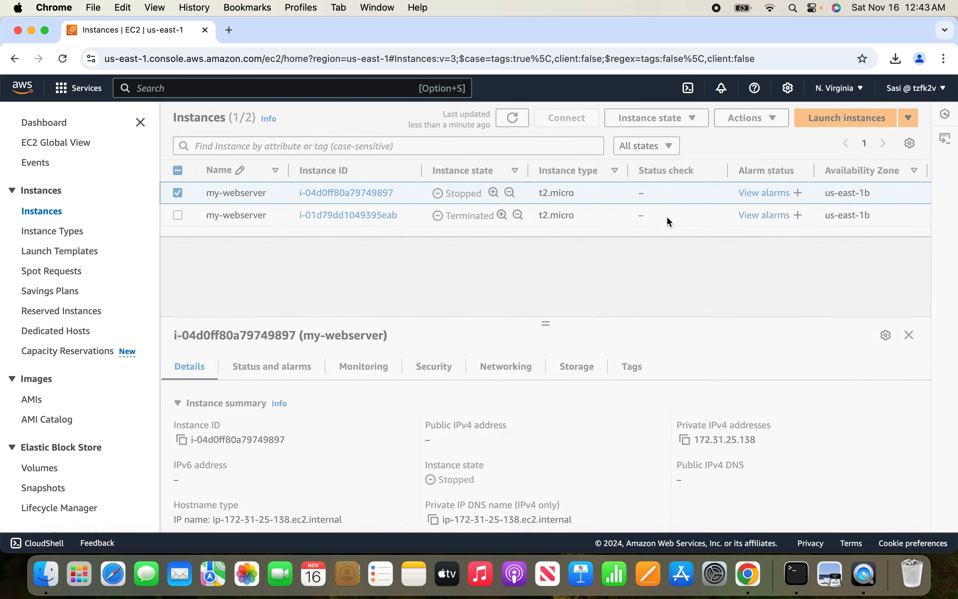
click(761, 420)
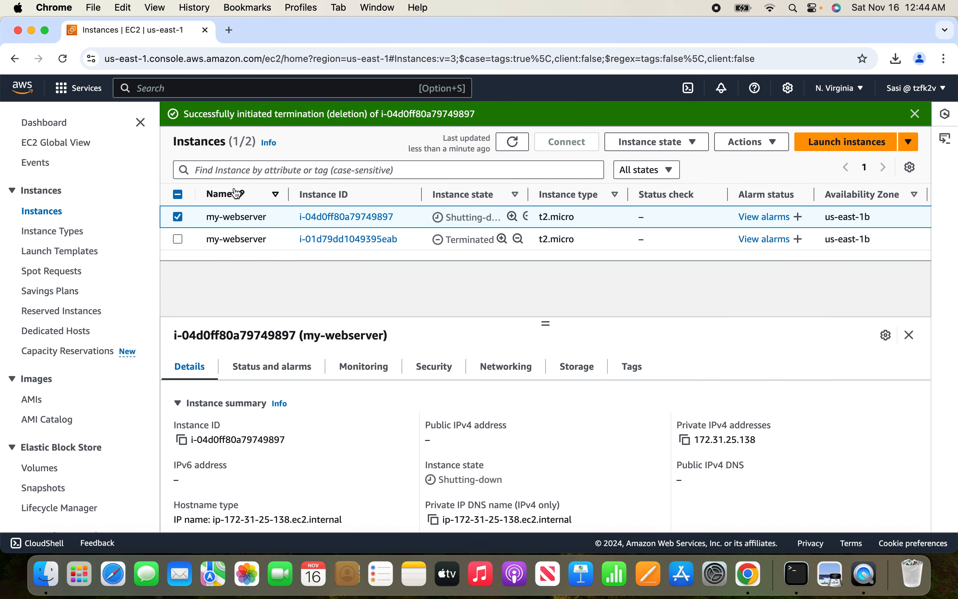
click(63, 59)
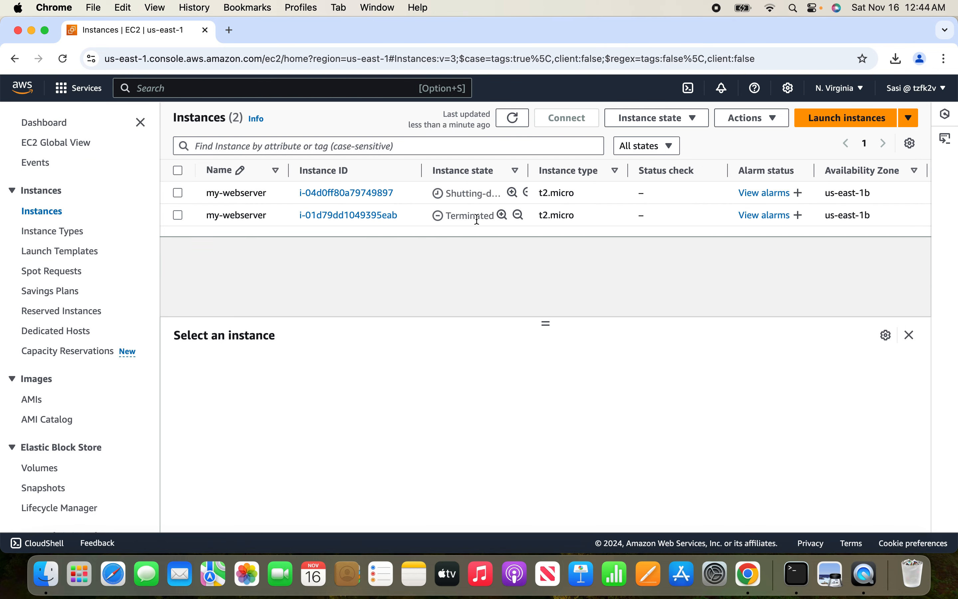
click(64, 61)
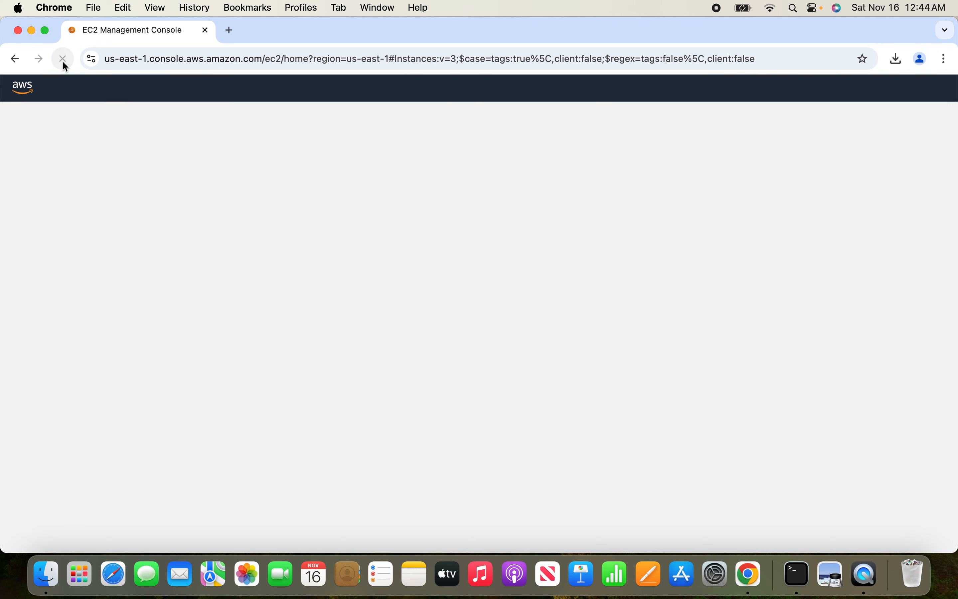